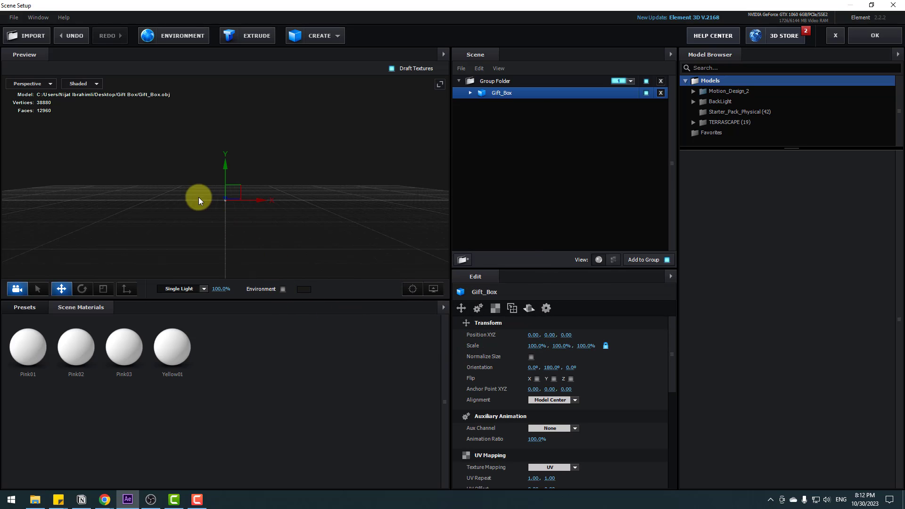
Step: Normalize the size of the Gift_Box model and raise it to about 0.91 on the Y axis
{"action": "left_click", "coordinate": [531, 357]}
{"action": "left_click_drag", "start_coordinate": [121, 205], "coordinate": [234, 97]}
{"action": "left_click_drag", "start_coordinate": [280, 176], "coordinate": [315, 212]}
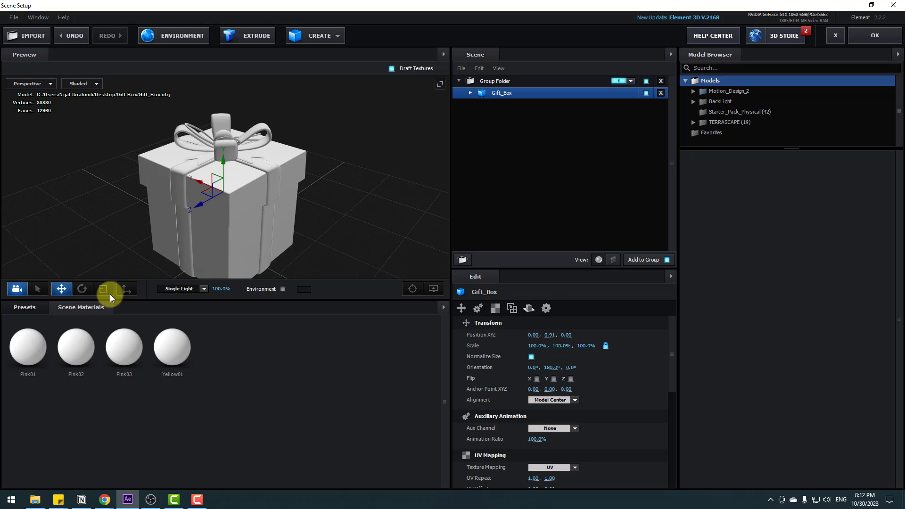
Step: Apply the Black_Gloss preset from the Physical materials to the white body of the gift box
{"action": "left_click", "coordinate": [26, 310]}
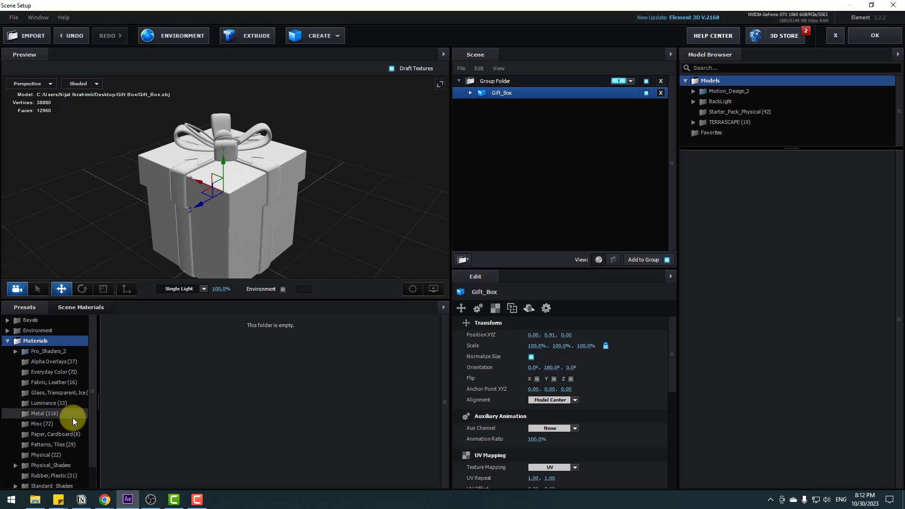
{"action": "scroll", "coordinate": [72, 417], "scroll_direction": "down", "scroll_amount": 1}
{"action": "left_click", "coordinate": [42, 432]}
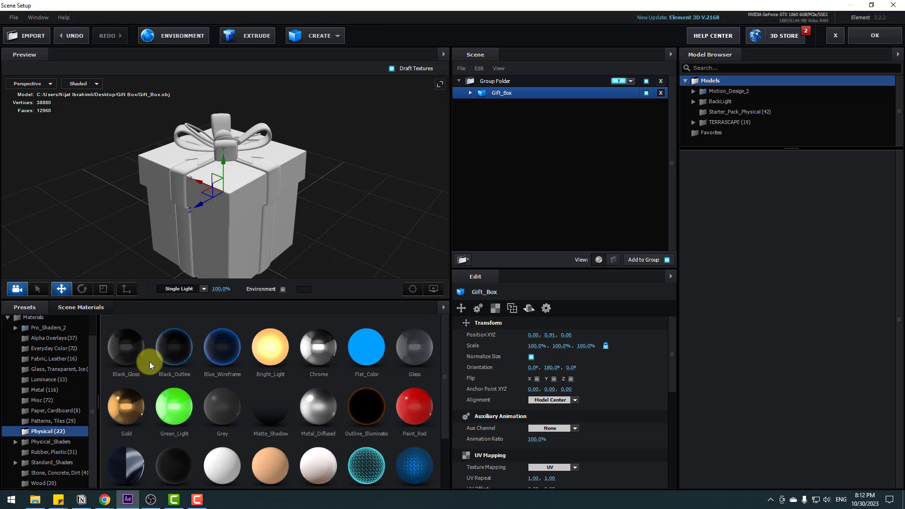
{"action": "left_click_drag", "start_coordinate": [124, 355], "coordinate": [496, 127]}
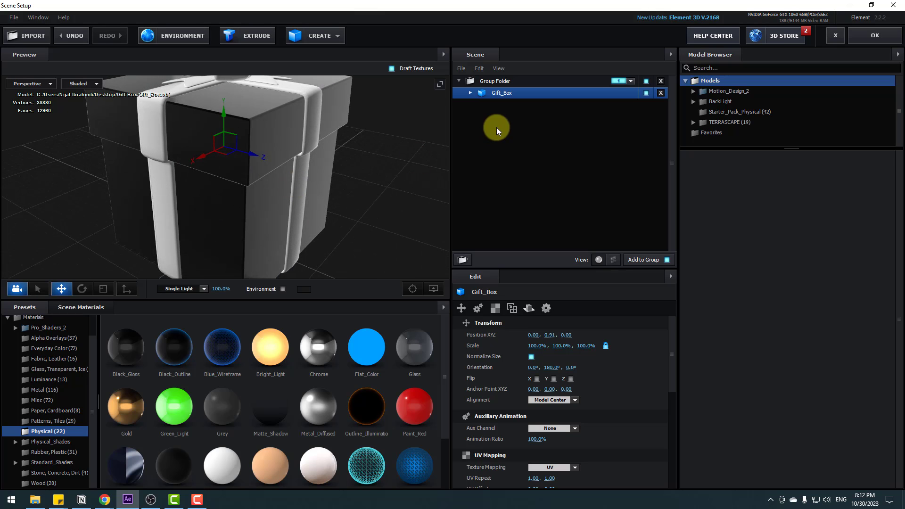
Step: Reduce the glossiness of the gift box's Black_Gloss material to 27%
{"action": "left_click", "coordinate": [471, 94]}
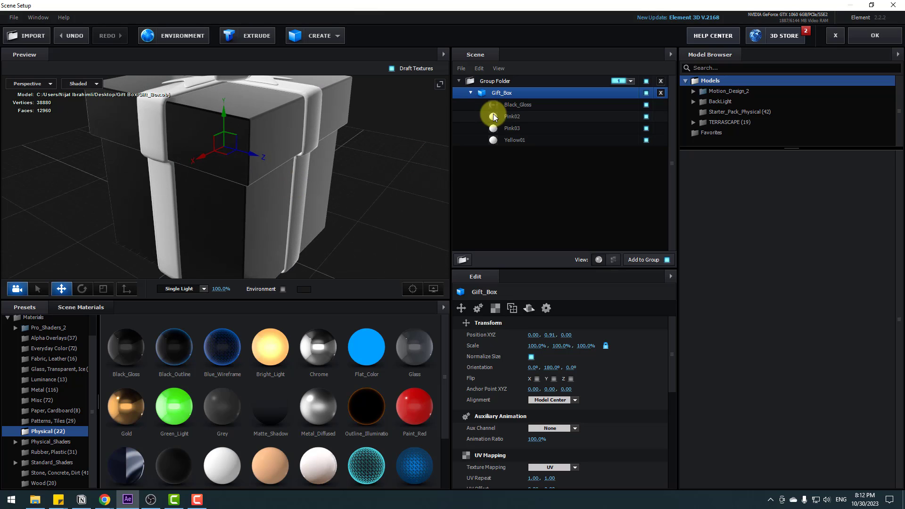
{"action": "left_click", "coordinate": [515, 104]}
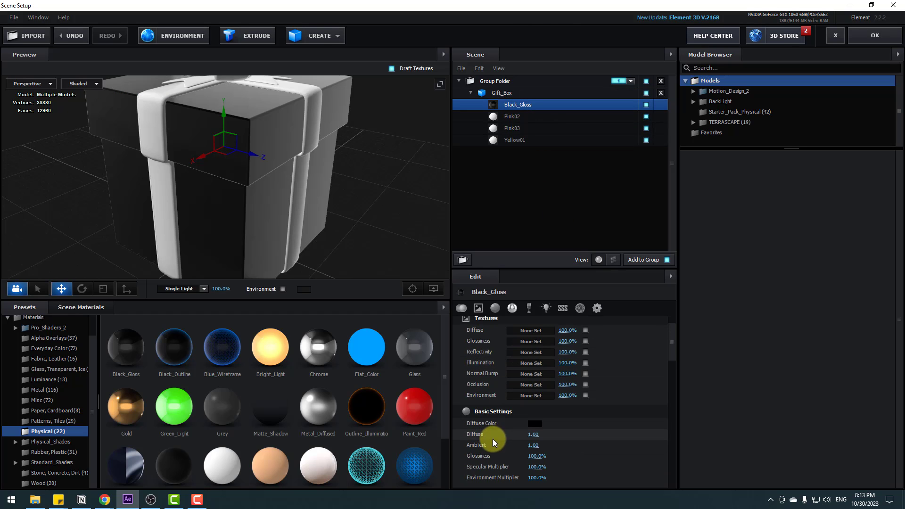
{"action": "left_click_drag", "start_coordinate": [535, 456], "coordinate": [503, 458]}
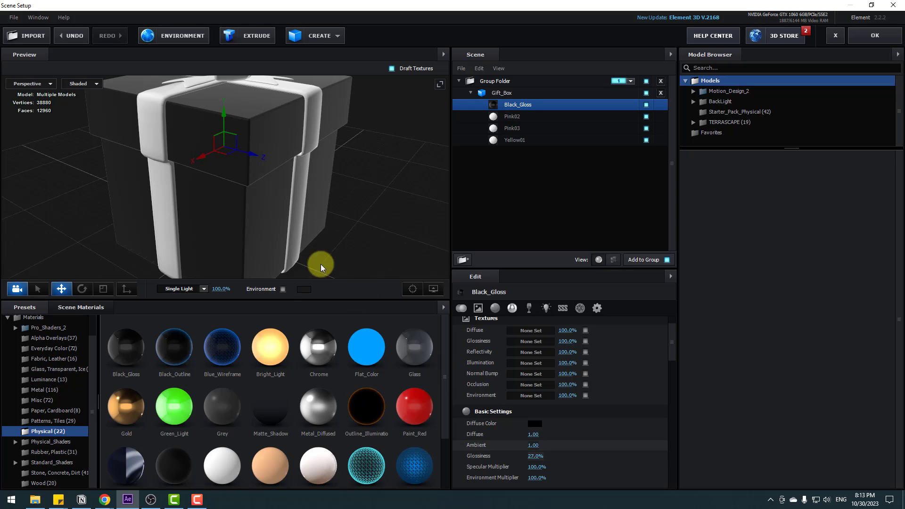
Step: Apply the Physical Gold preset to the ribbon and lower that material's glossiness to 39%
{"action": "left_click_drag", "start_coordinate": [323, 262], "coordinate": [273, 154]}
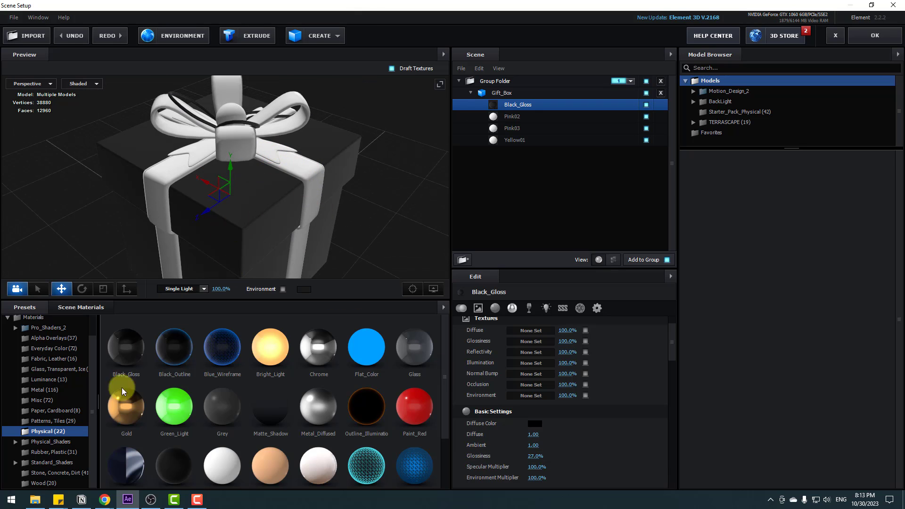
{"action": "left_click_drag", "start_coordinate": [118, 411], "coordinate": [302, 165]}
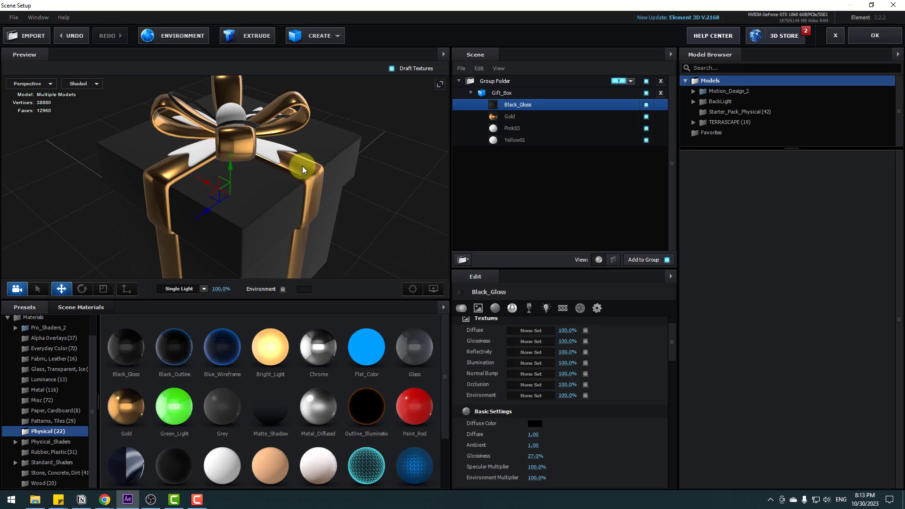
{"action": "left_click", "coordinate": [506, 116]}
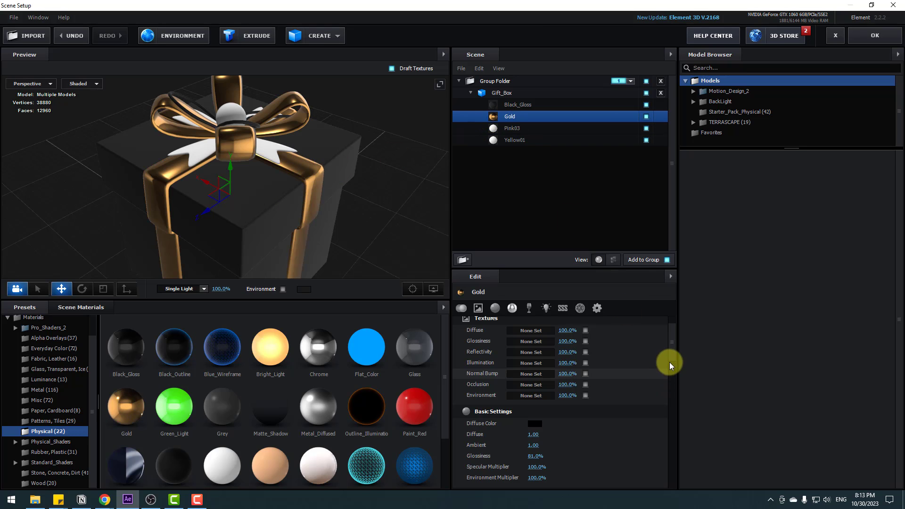
{"action": "scroll", "coordinate": [672, 352], "scroll_direction": "down", "scroll_amount": 2}
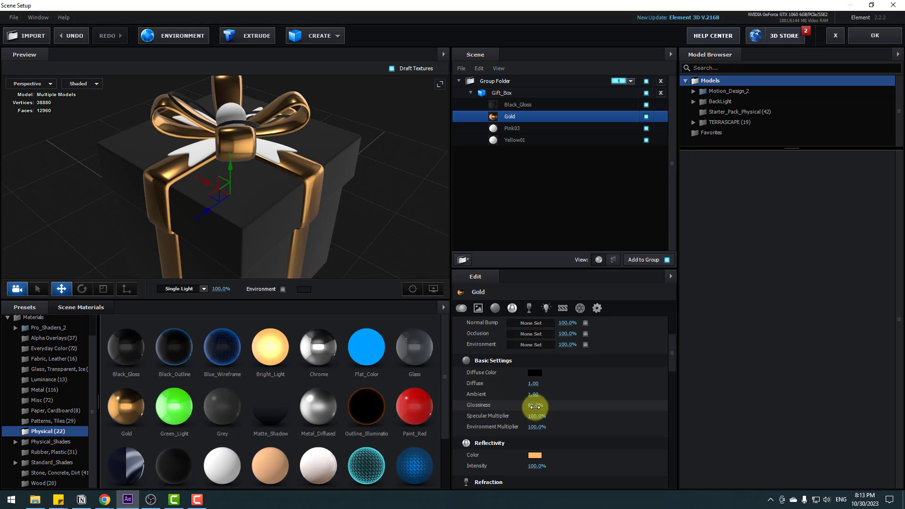
{"action": "left_click_drag", "start_coordinate": [535, 404], "coordinate": [507, 408]}
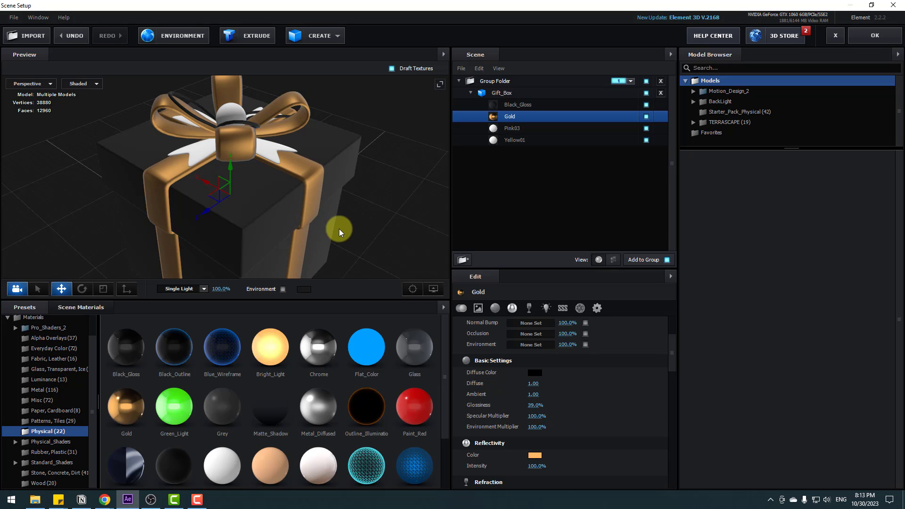
Step: Apply the 39% glossiness Gold scene material to the remaining white parts of the ribbon and bow
{"action": "mouse_move", "coordinate": [338, 228]}
{"action": "left_mouse_down"}
{"action": "mouse_move", "coordinate": [290, 225]}
{"action": "mouse_move", "coordinate": [337, 224]}
{"action": "left_mouse_up"}
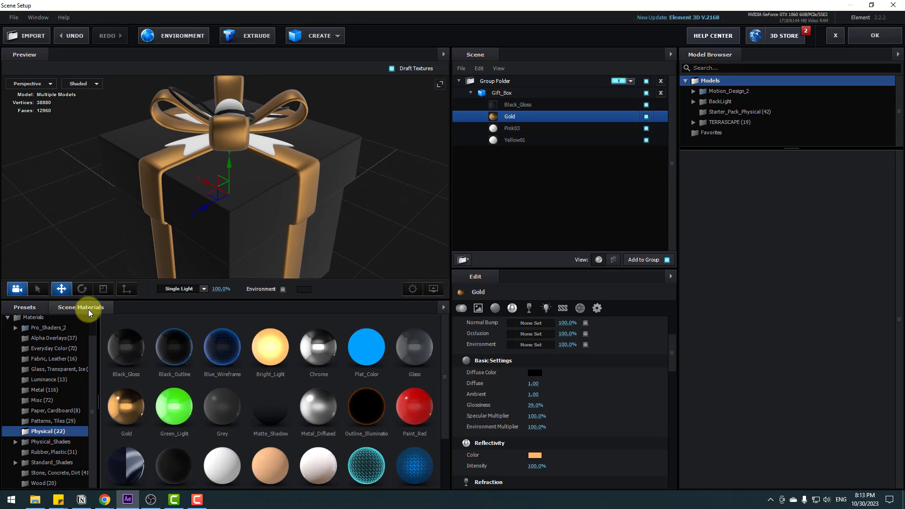
{"action": "left_click", "coordinate": [86, 310]}
{"action": "left_click", "coordinate": [310, 367]}
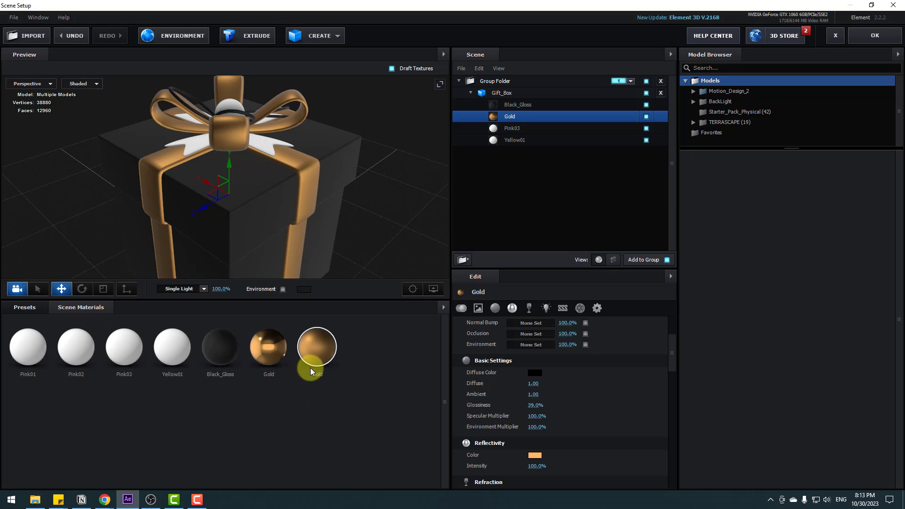
{"action": "left_click_drag", "start_coordinate": [318, 351], "coordinate": [262, 145]}
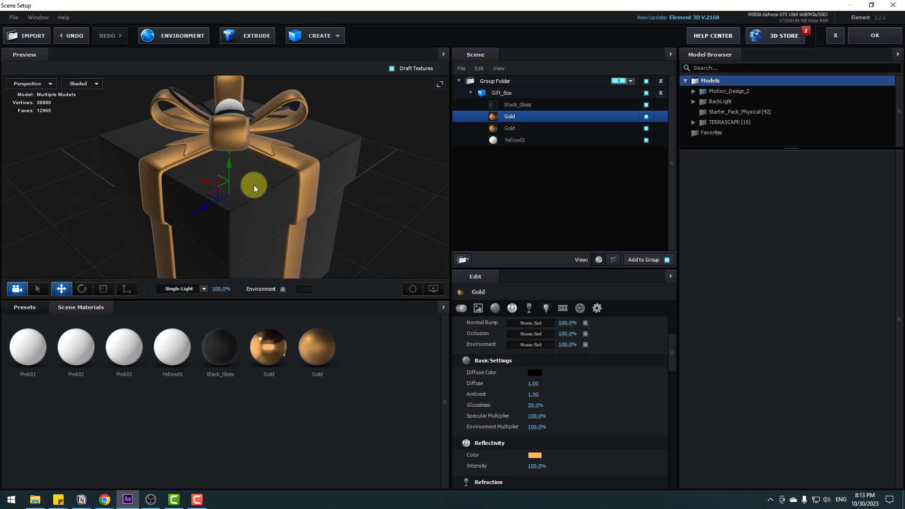
{"action": "left_click_drag", "start_coordinate": [254, 185], "coordinate": [291, 193]}
{"action": "left_click_drag", "start_coordinate": [312, 351], "coordinate": [226, 207]}
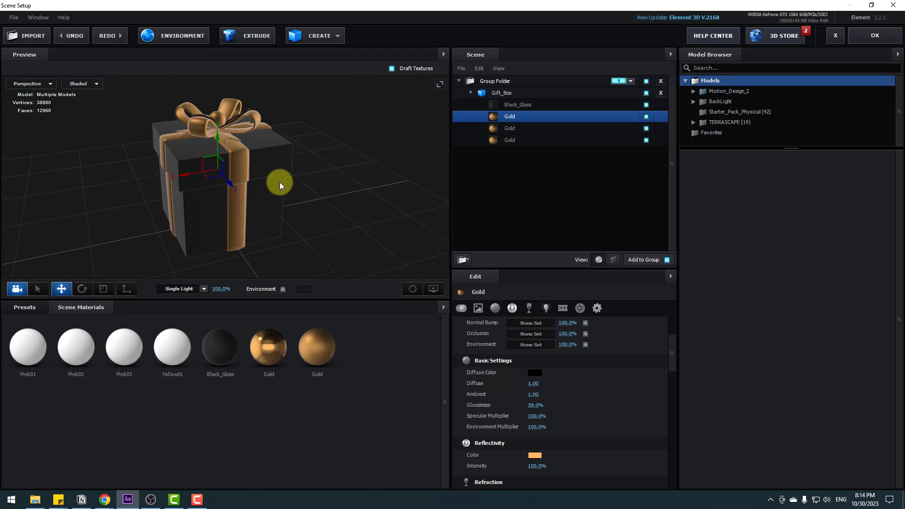
Step: Load the BackLight_2K_27 environment preset from the BackLight_2K folder as the scene's environment map
{"action": "left_click", "coordinate": [25, 305]}
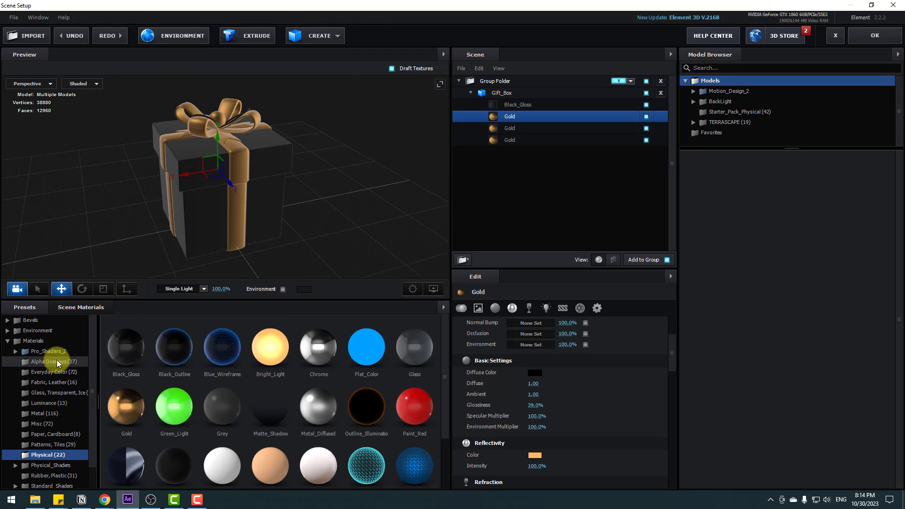
{"action": "left_click", "coordinate": [35, 330]}
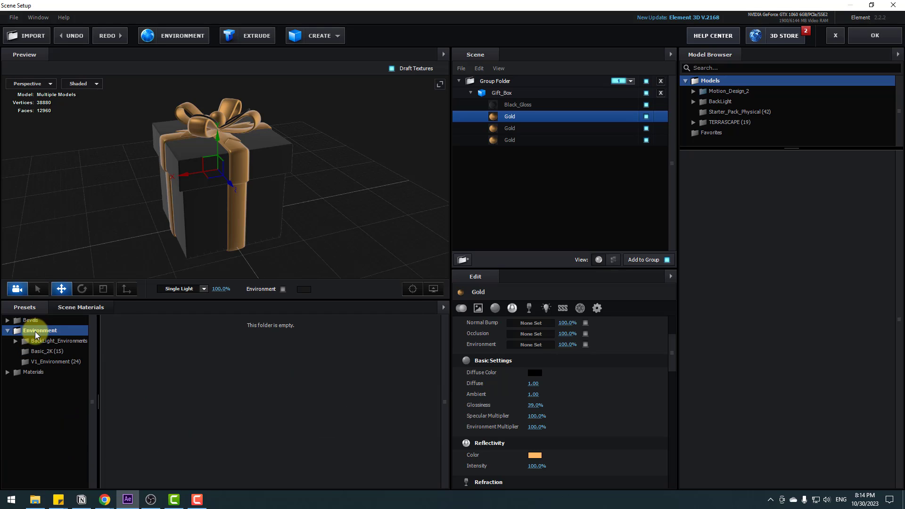
{"action": "left_click", "coordinate": [36, 352]}
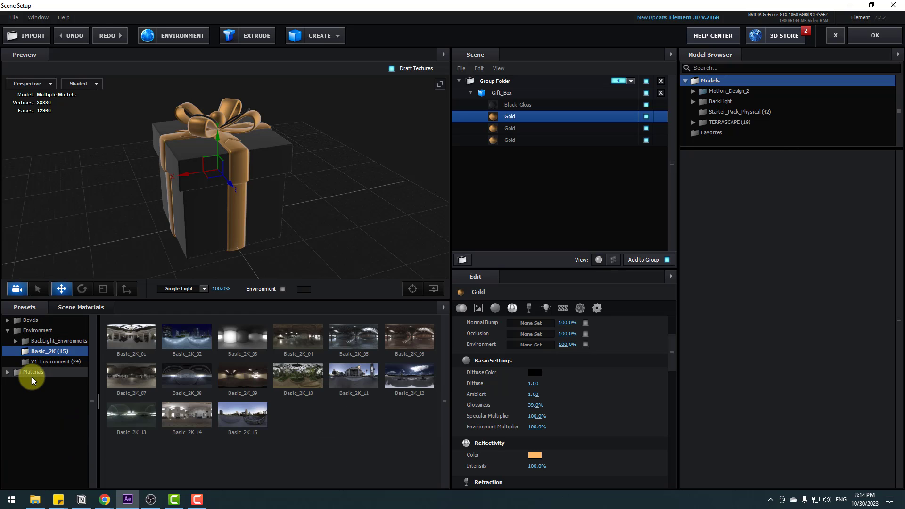
{"action": "left_click", "coordinate": [49, 341]}
{"action": "left_click", "coordinate": [47, 351]}
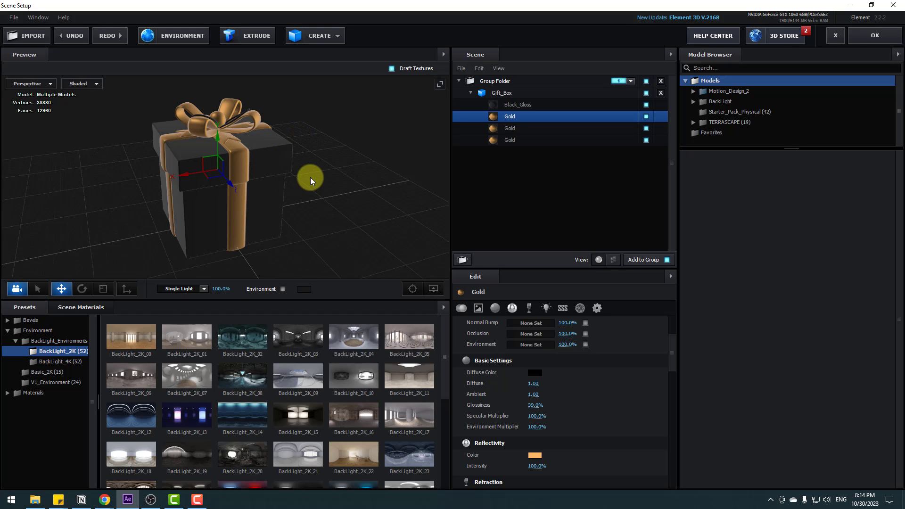
{"action": "scroll", "coordinate": [261, 414], "scroll_direction": "down", "scroll_amount": 3}
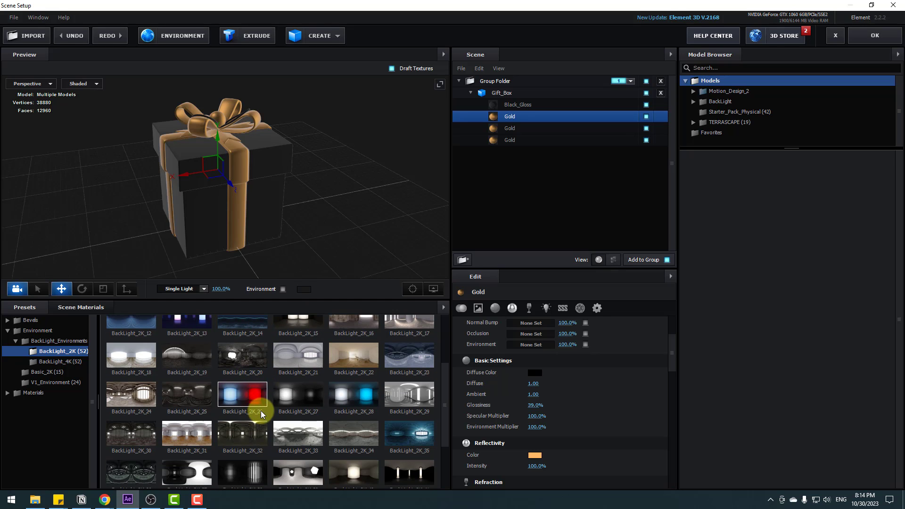
{"action": "left_click", "coordinate": [304, 393]}
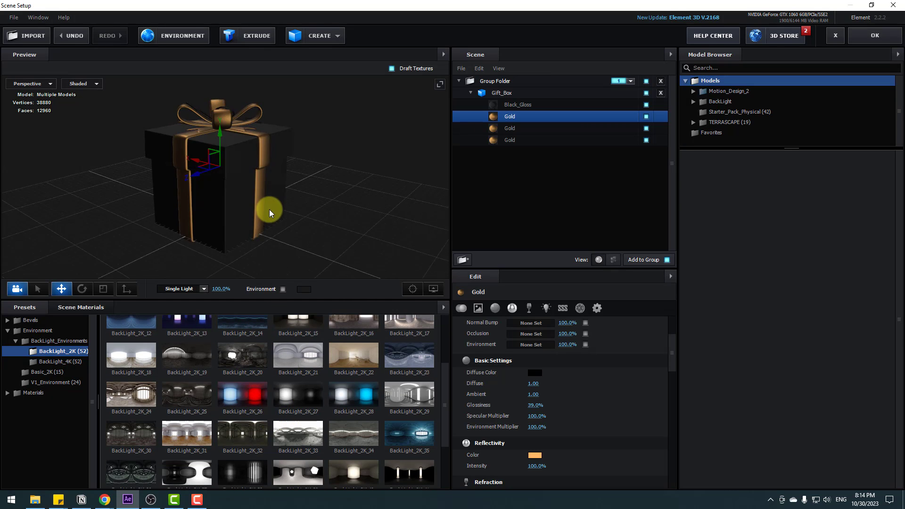
{"action": "left_click_drag", "start_coordinate": [335, 211], "coordinate": [336, 221]}
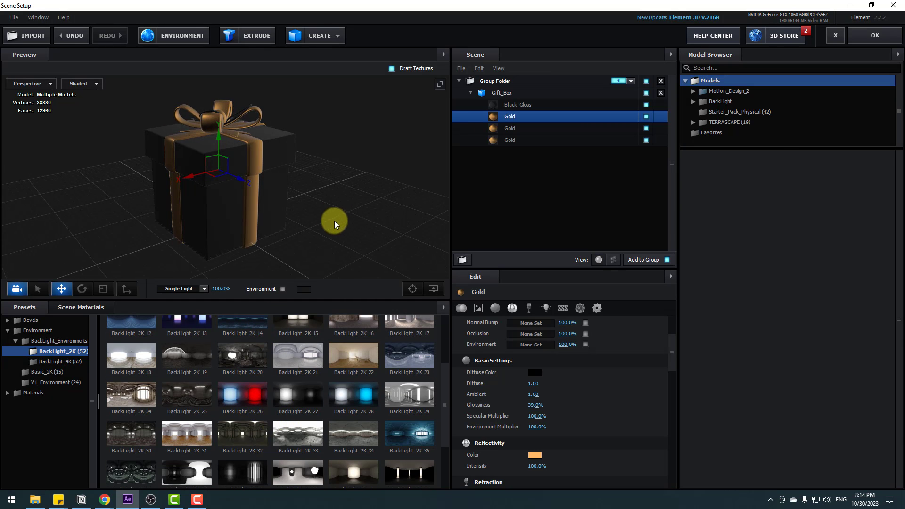
Step: Display the environment in the preview and enable Show AO in the view options
{"action": "left_click", "coordinate": [283, 289]}
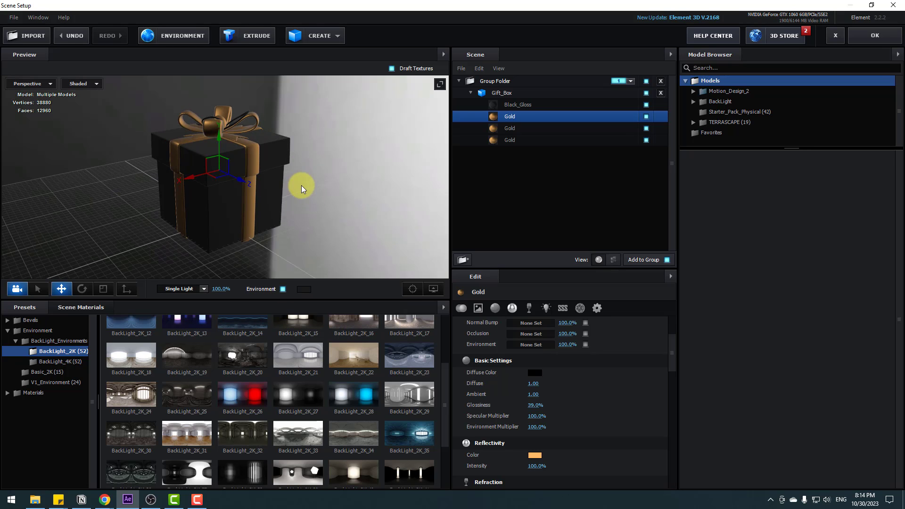
{"action": "left_click_drag", "start_coordinate": [301, 185], "coordinate": [249, 198]}
{"action": "left_click", "coordinate": [433, 288]}
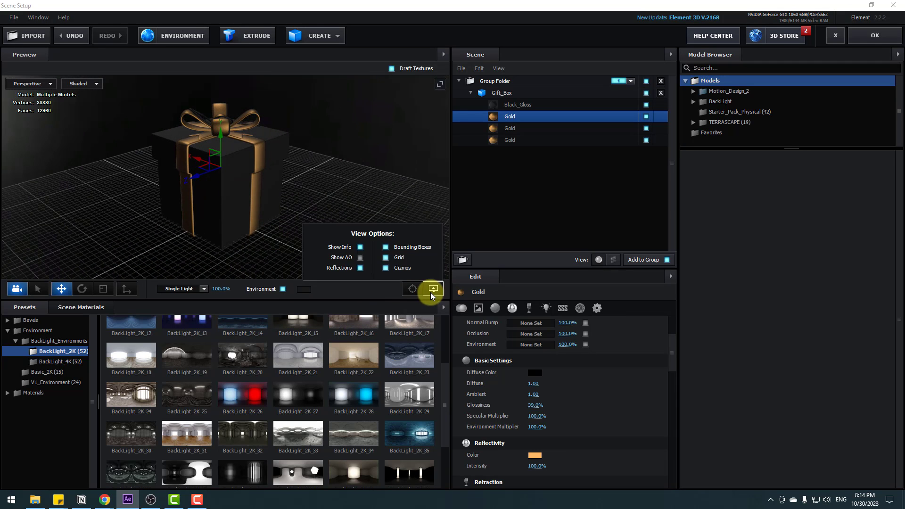
{"action": "left_click", "coordinate": [360, 259]}
{"action": "left_click", "coordinate": [298, 174]}
{"action": "scroll", "coordinate": [287, 158], "scroll_direction": "up", "scroll_amount": 5}
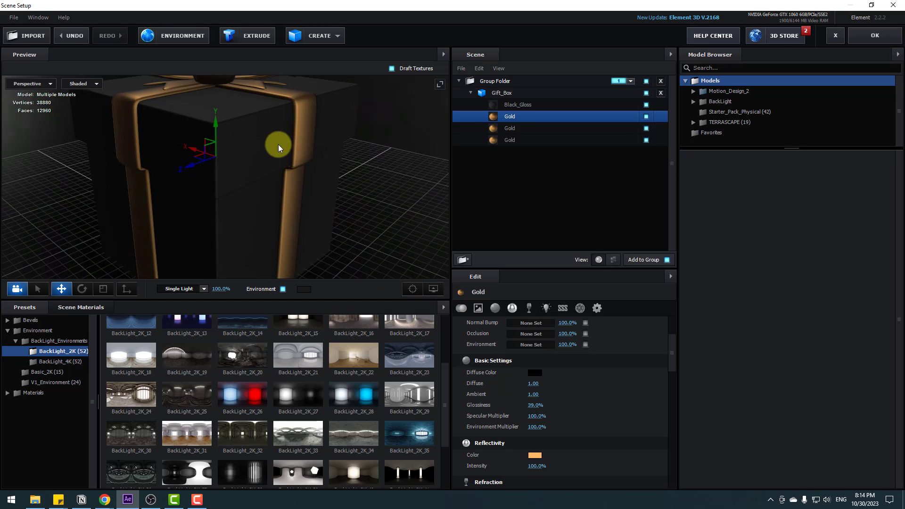
{"action": "left_click_drag", "start_coordinate": [279, 148], "coordinate": [304, 159]}
Step: Create a cylinder model and scale it up uniformly to about 288.5%
{"action": "scroll", "coordinate": [304, 170], "scroll_direction": "down", "scroll_amount": 6}
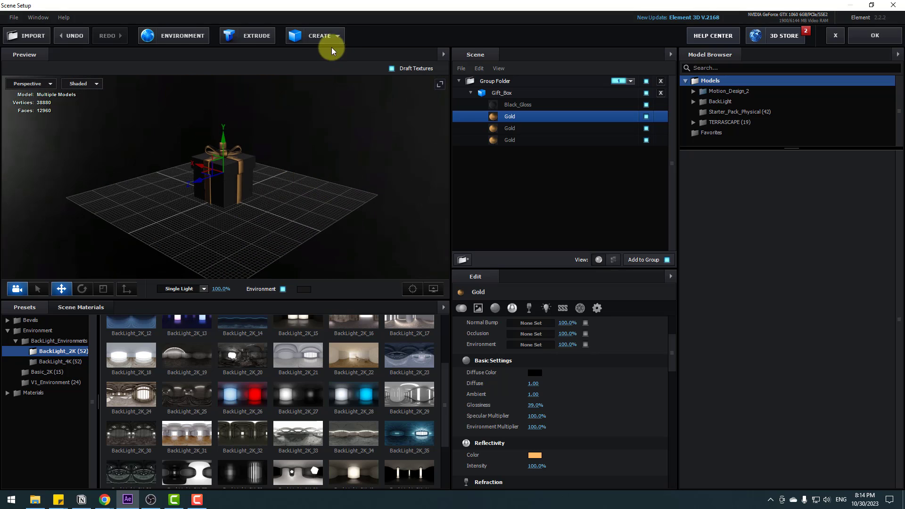
{"action": "left_click", "coordinate": [327, 36]}
{"action": "left_click", "coordinate": [345, 58]}
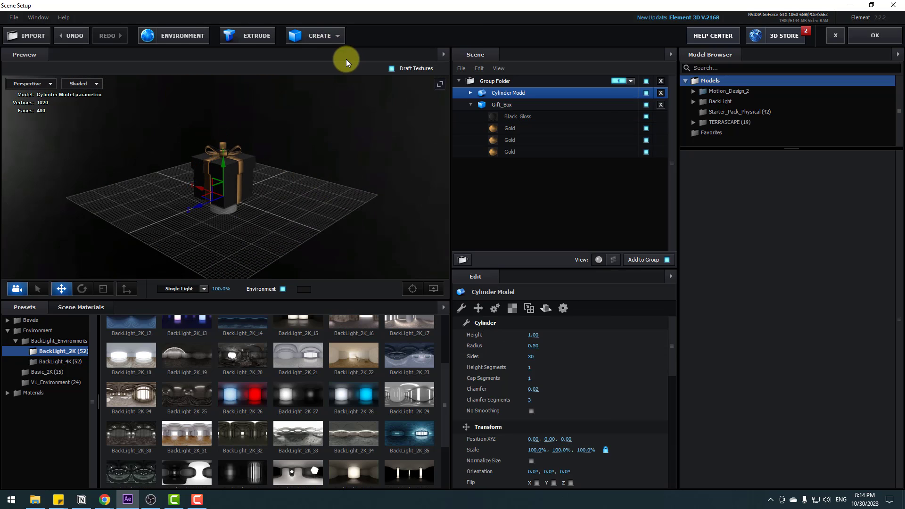
{"action": "left_click", "coordinate": [103, 289]}
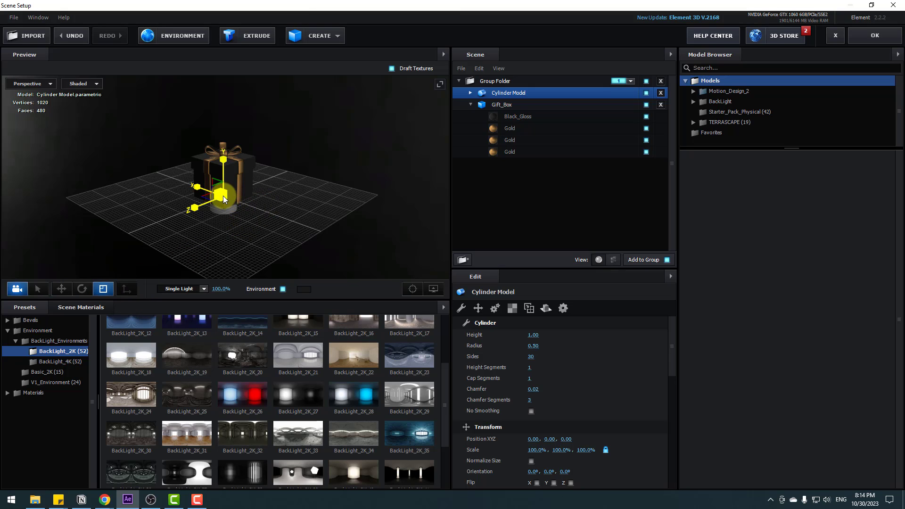
{"action": "left_click_drag", "start_coordinate": [223, 196], "coordinate": [254, 173]}
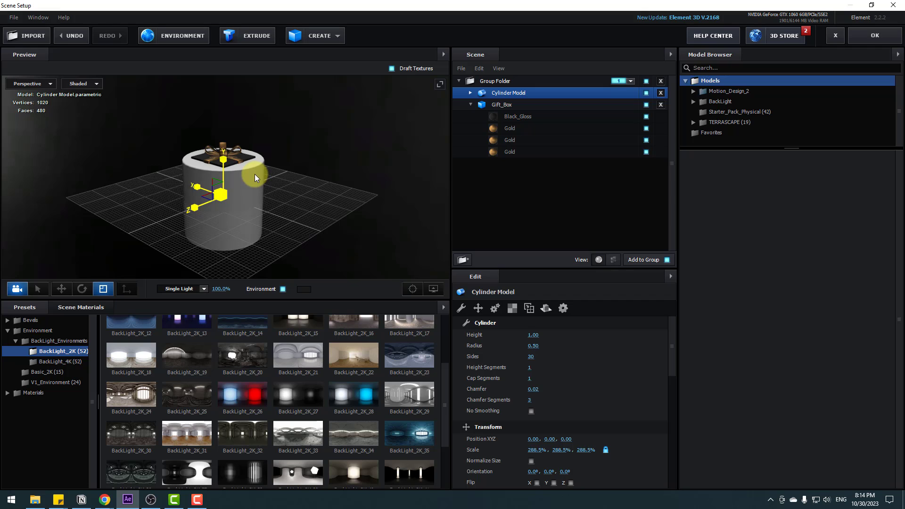
Step: Apply the Black_Gloss scene material to the cylinder
{"action": "left_click", "coordinate": [76, 307]}
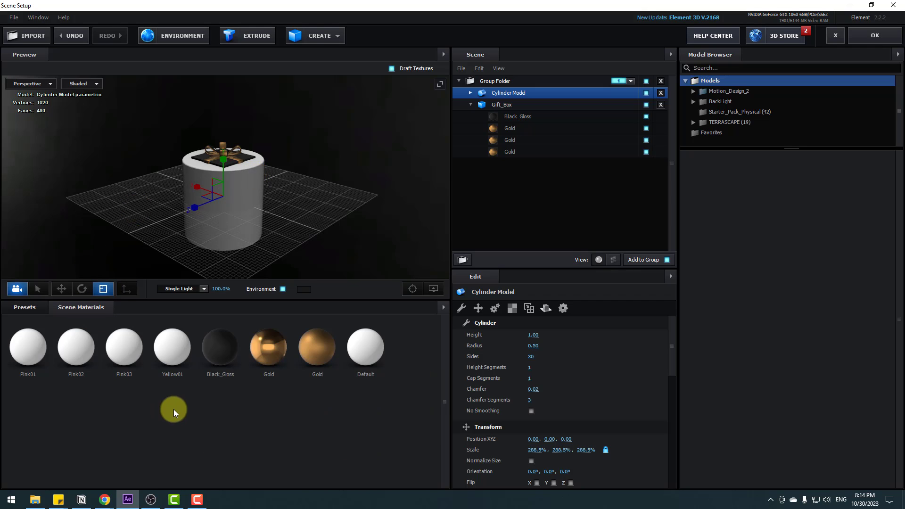
{"action": "left_click_drag", "start_coordinate": [219, 355], "coordinate": [235, 199]}
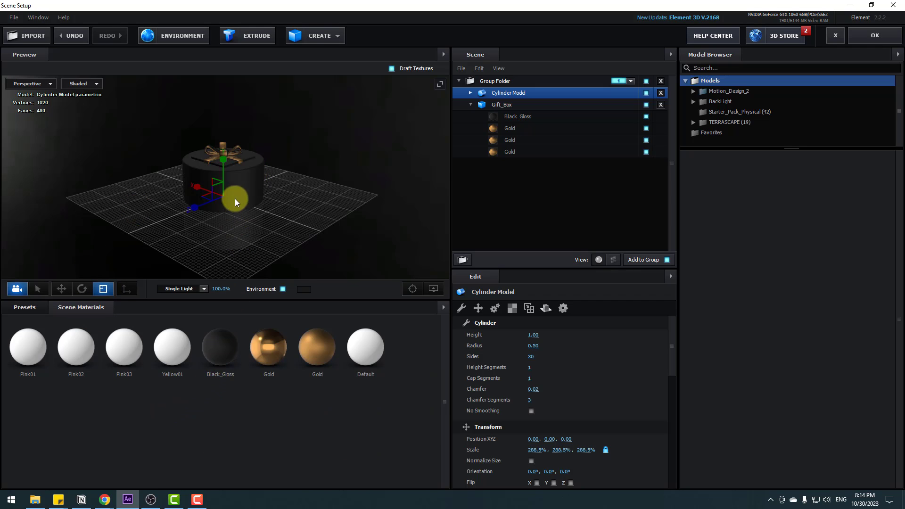
{"action": "scroll", "coordinate": [286, 166], "scroll_direction": "up", "scroll_amount": 5}
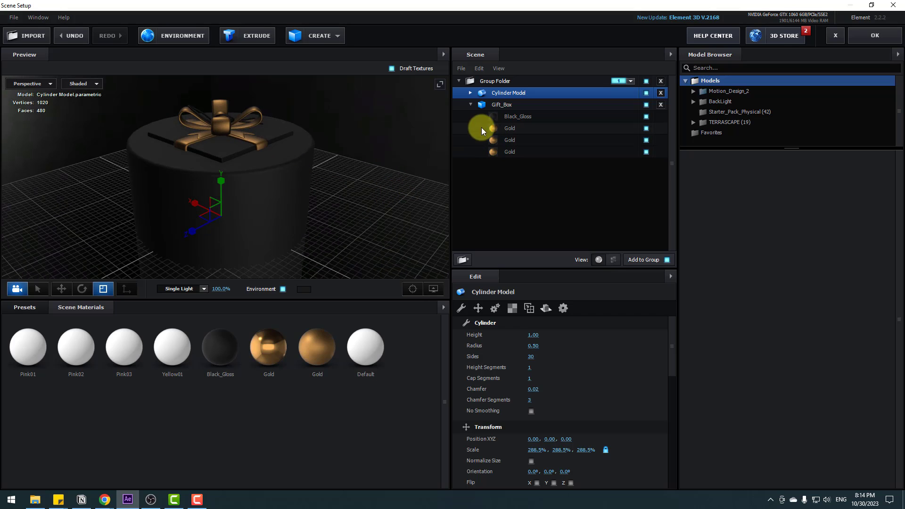
Step: Move Gift_Box up to about 2.54 on the Y axis so it stands on top of the cylinder
{"action": "left_click", "coordinate": [497, 109]}
{"action": "left_click", "coordinate": [61, 289]}
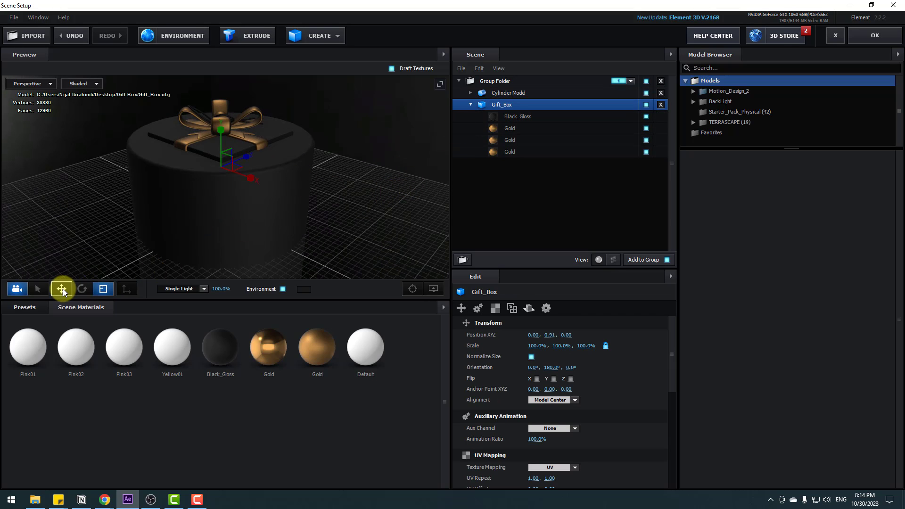
{"action": "scroll", "coordinate": [332, 168], "scroll_direction": "down", "scroll_amount": 5}
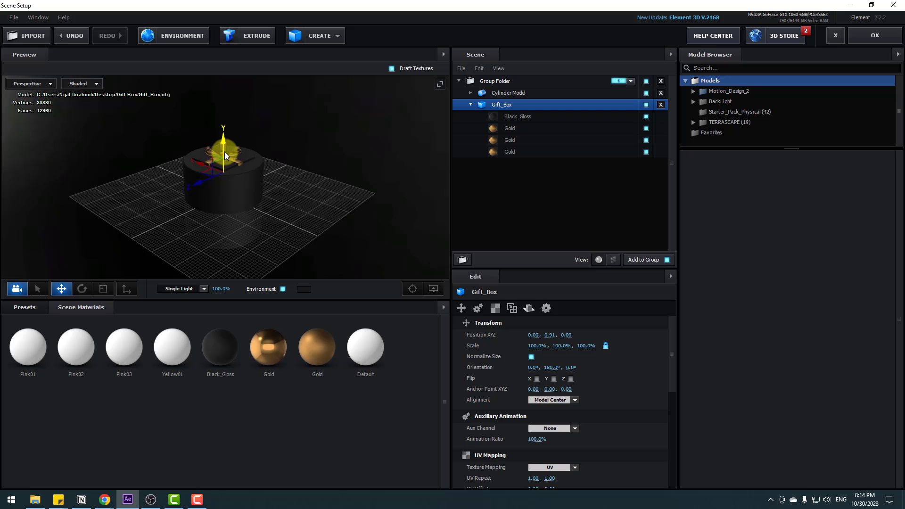
{"action": "left_click_drag", "start_coordinate": [224, 152], "coordinate": [225, 97]}
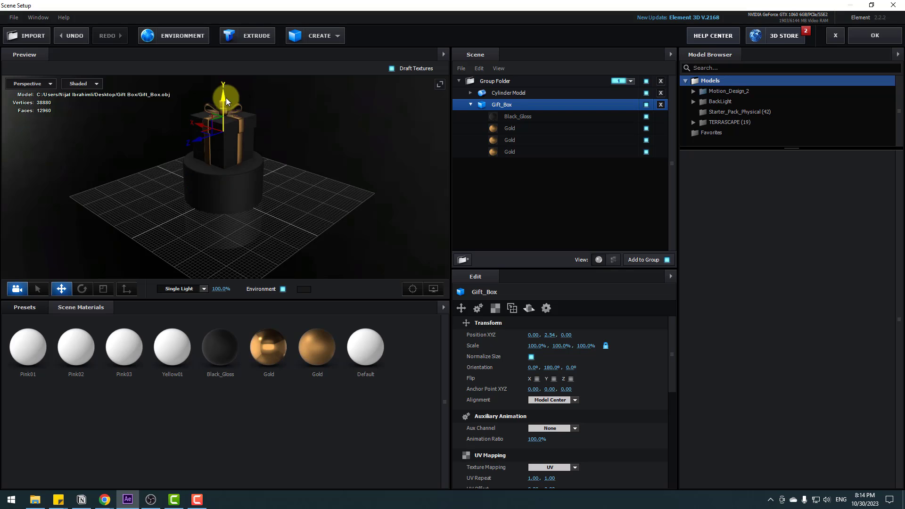
Step: Rotate Gift_Box about its vertical axis to a Y orientation of about 321.3° so a corner faces forward, and accept the scene setup
{"action": "scroll", "coordinate": [271, 130], "scroll_direction": "up", "scroll_amount": 5}
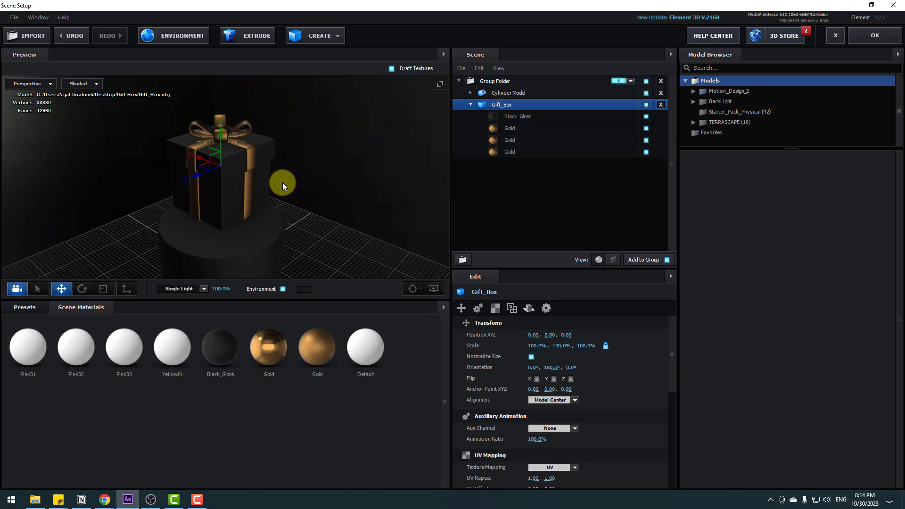
{"action": "left_click_drag", "start_coordinate": [281, 182], "coordinate": [247, 194]}
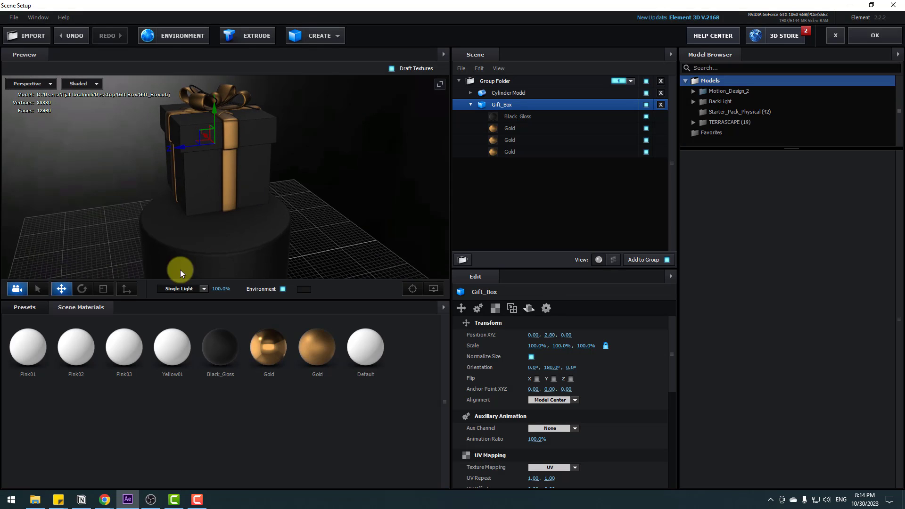
{"action": "left_click", "coordinate": [83, 289]}
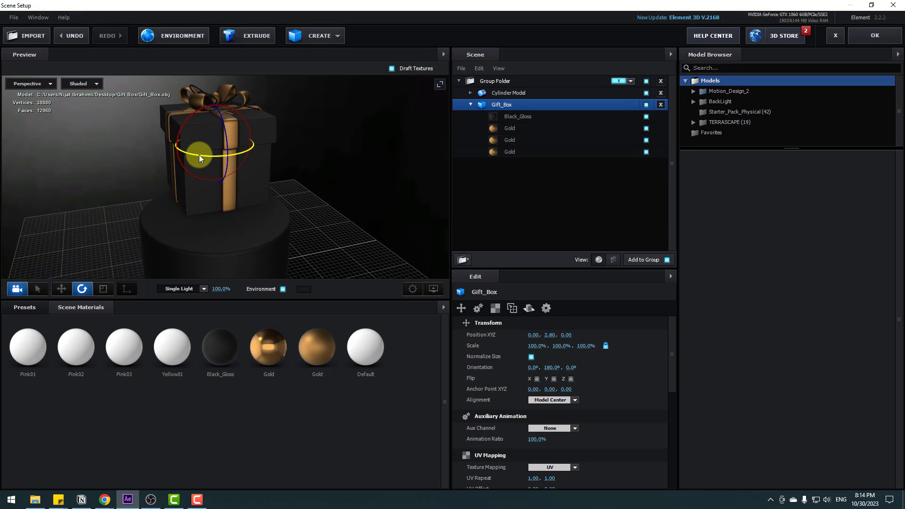
{"action": "left_click_drag", "start_coordinate": [199, 155], "coordinate": [226, 154]}
{"action": "left_click_drag", "start_coordinate": [67, 176], "coordinate": [60, 158]}
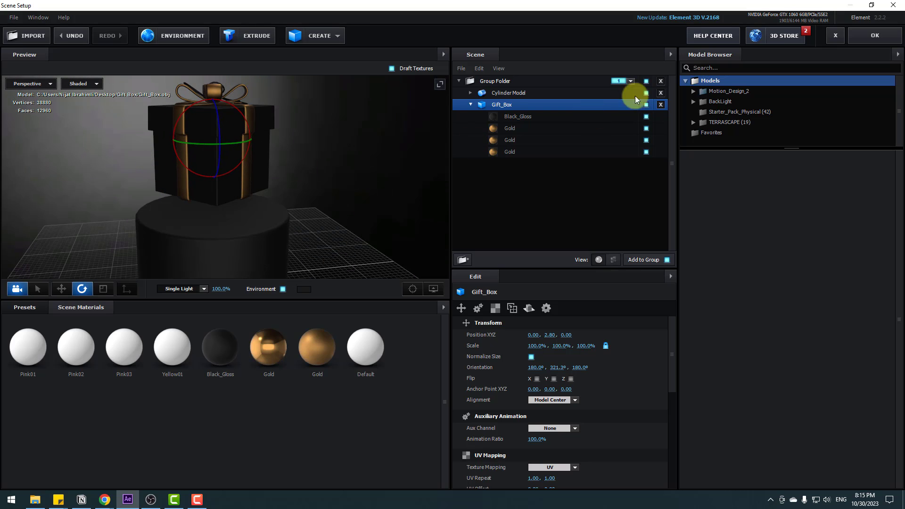
{"action": "left_click", "coordinate": [837, 35]}
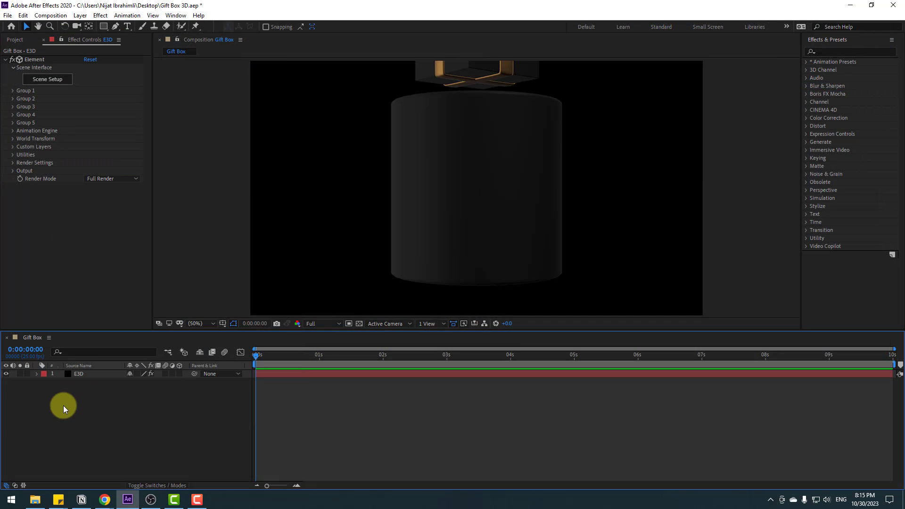
Step: Add a two-node camera with the 50mm preset to the Gift Box composition
{"action": "right_click", "coordinate": [85, 419]}
{"action": "mouse_move", "coordinate": [118, 312]}
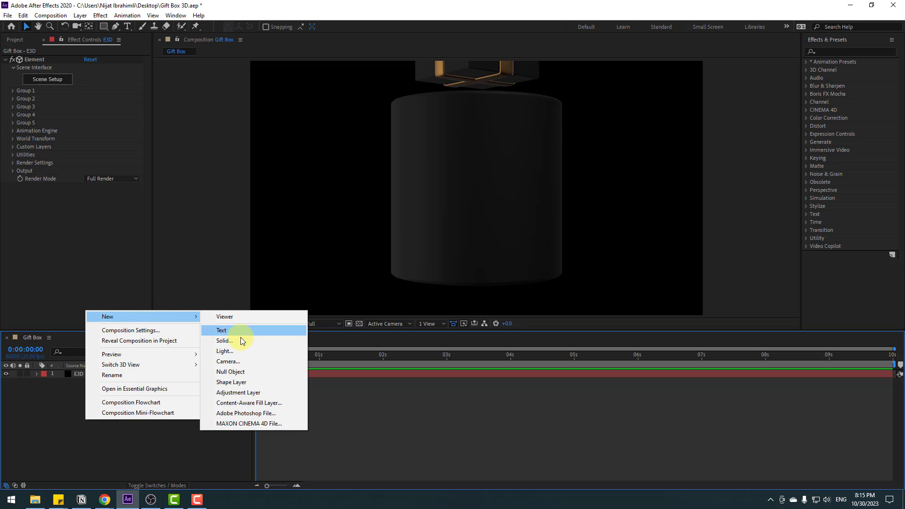
{"action": "left_click", "coordinate": [229, 361]}
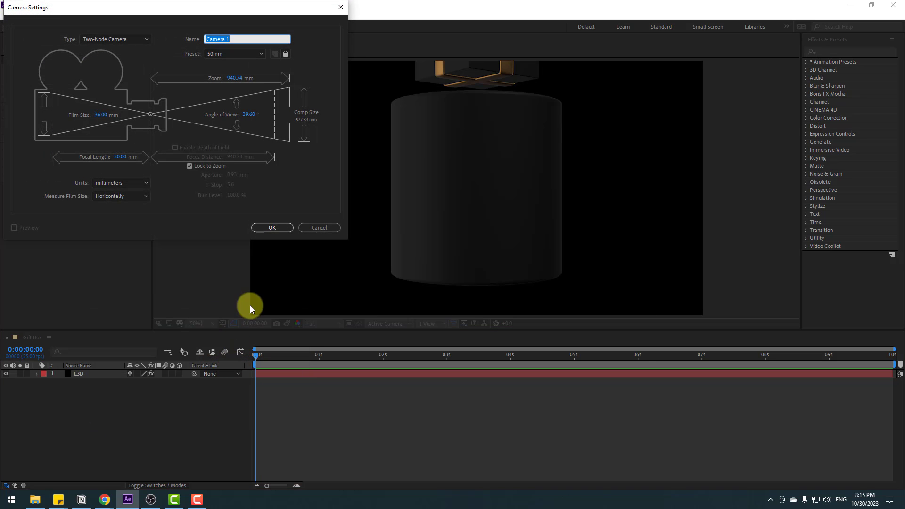
{"action": "left_click", "coordinate": [266, 228]}
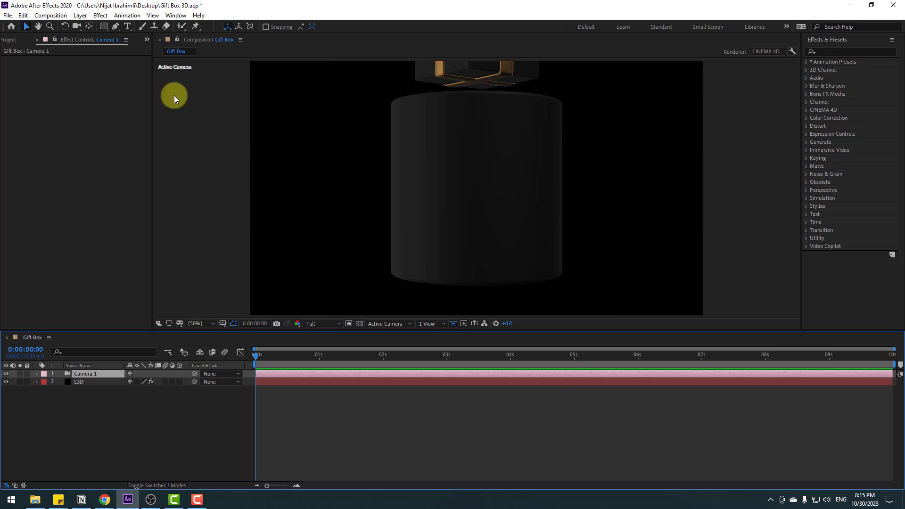
Step: Reposition the camera to frame the whole gift box centrally with the upper part of the cylinder beneath it, seen slightly from above
{"action": "left_click_drag", "start_coordinate": [82, 30], "coordinate": [154, 27]}
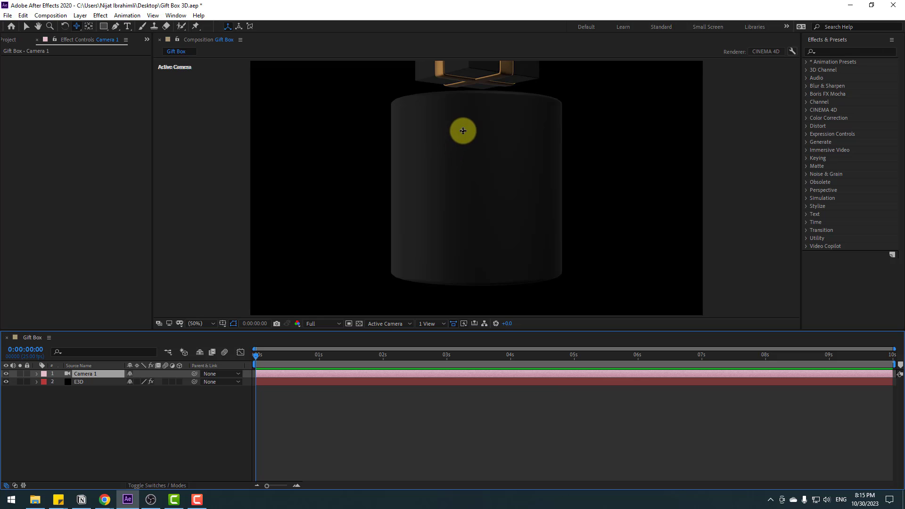
{"action": "left_click_drag", "start_coordinate": [471, 122], "coordinate": [471, 193]}
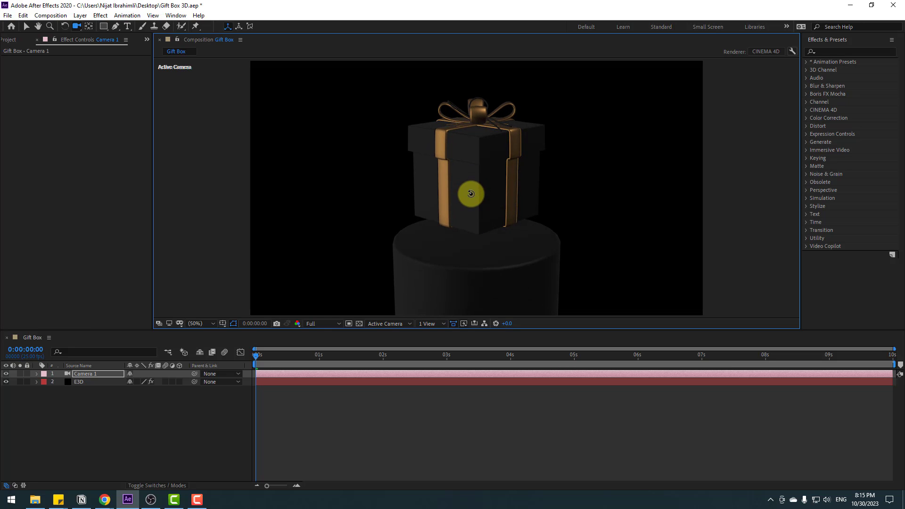
{"action": "left_click", "coordinate": [153, 406]}
{"action": "key", "text": "v"}
Step: Enable ambient occlusion in the E3D layer's Element render settings and set the SSAO intensity to 10
{"action": "left_click", "coordinate": [80, 383]}
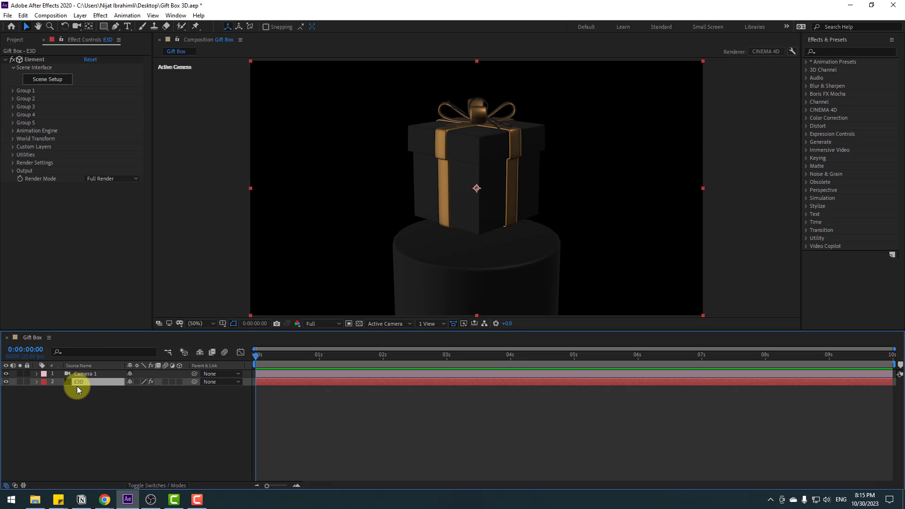
{"action": "left_click", "coordinate": [13, 163]}
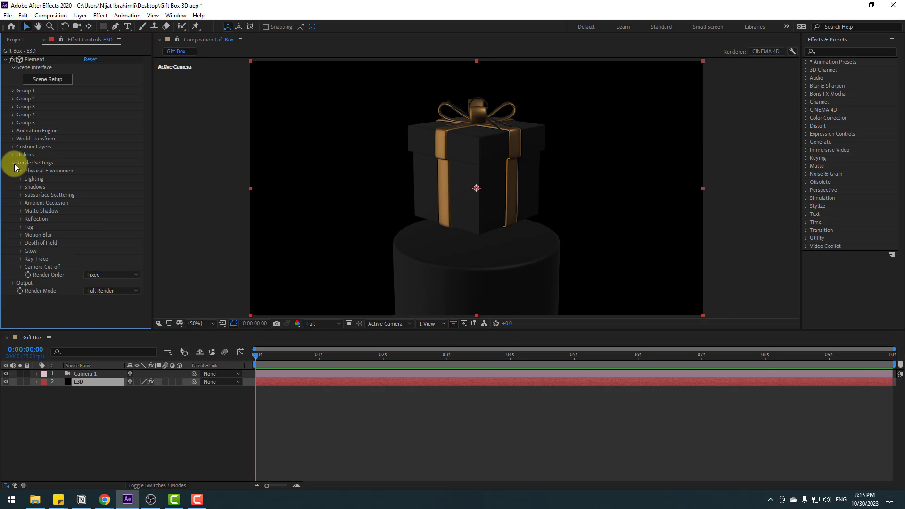
{"action": "left_click", "coordinate": [21, 203]}
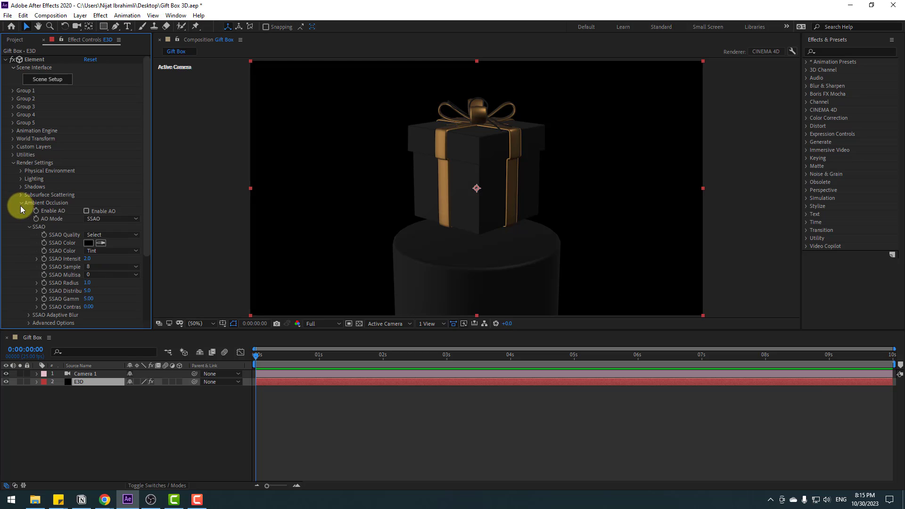
{"action": "left_click", "coordinate": [86, 211]}
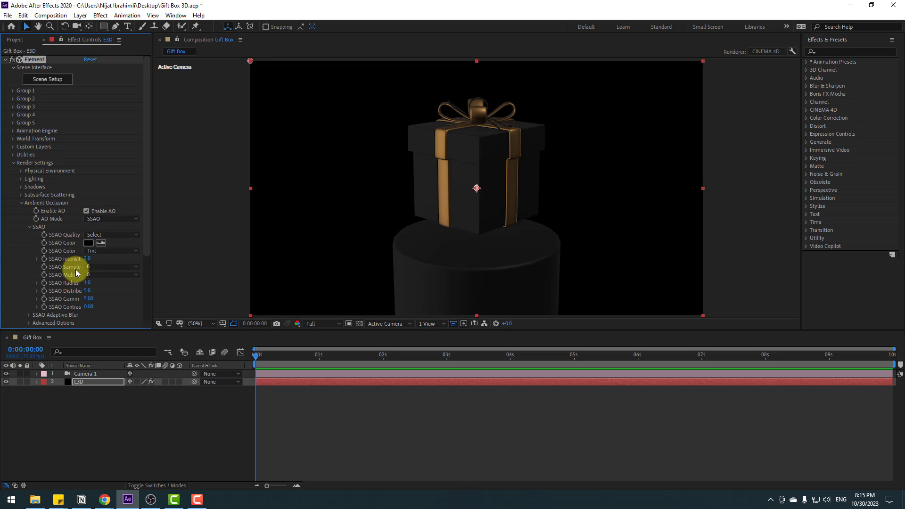
{"action": "left_click", "coordinate": [87, 258]}
{"action": "type", "text": "10"}
{"action": "key", "text": "Return"}
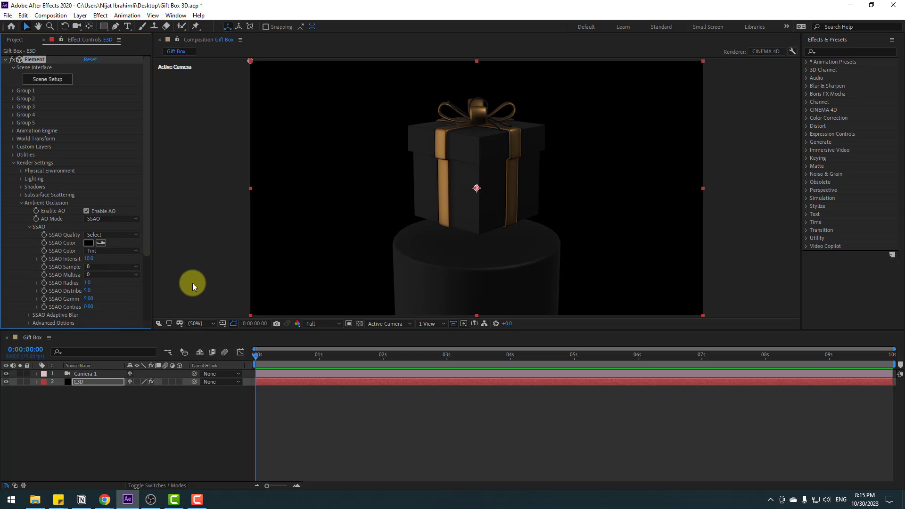
Step: Compare the gift box lid and bow close up with ambient occlusion off and on
{"action": "scroll", "coordinate": [450, 156], "scroll_direction": "up", "scroll_amount": 2}
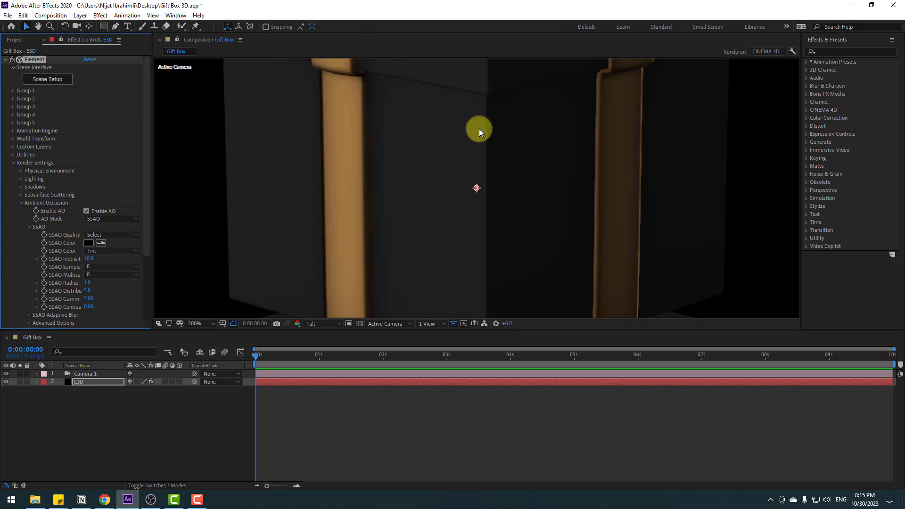
{"action": "left_click_drag", "start_coordinate": [479, 129], "coordinate": [469, 259]}
{"action": "left_click_drag", "start_coordinate": [467, 199], "coordinate": [444, 289]}
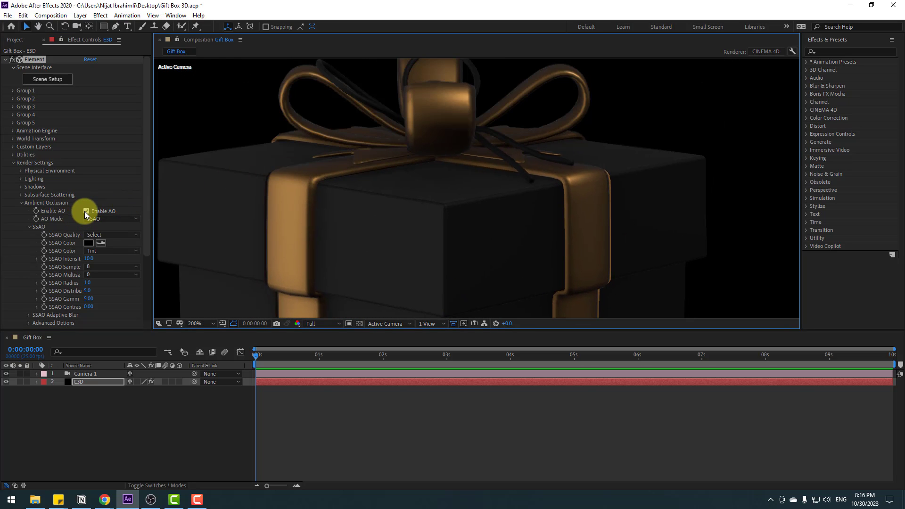
{"action": "left_click", "coordinate": [86, 211]}
{"action": "left_click", "coordinate": [87, 211]}
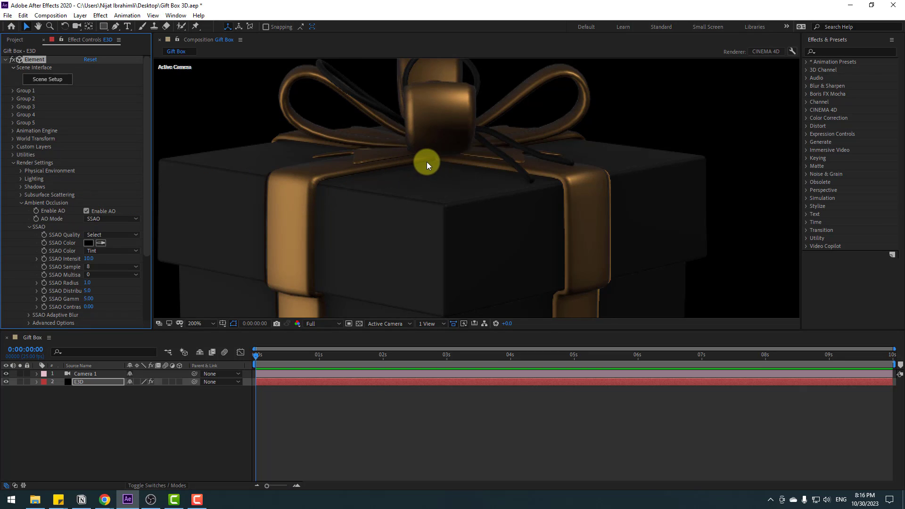
{"action": "scroll", "coordinate": [437, 147], "scroll_direction": "down", "scroll_amount": 5}
{"action": "key", "text": "shift+slash"}
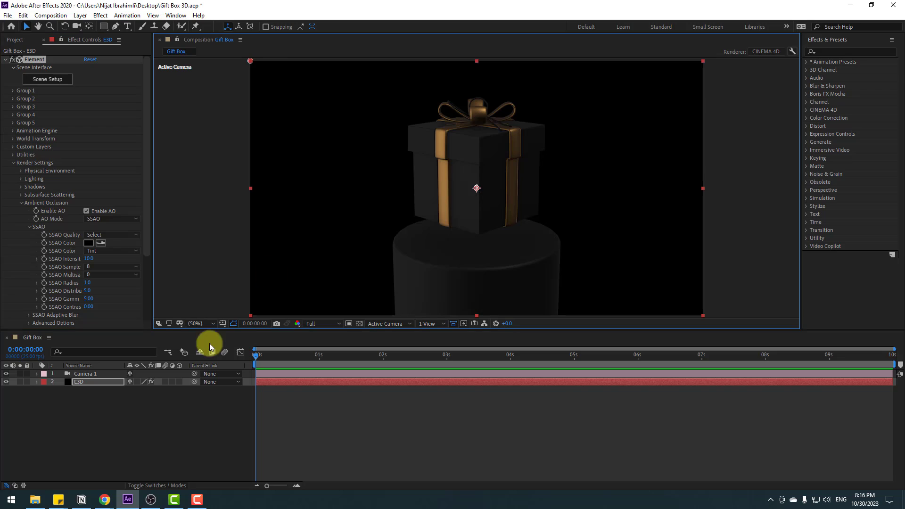
Step: Create a black 1920 x 1080 px solid named BG and place it below the E3D layer
{"action": "left_click", "coordinate": [89, 448]}
{"action": "right_click", "coordinate": [117, 425]}
{"action": "mouse_move", "coordinate": [154, 327]}
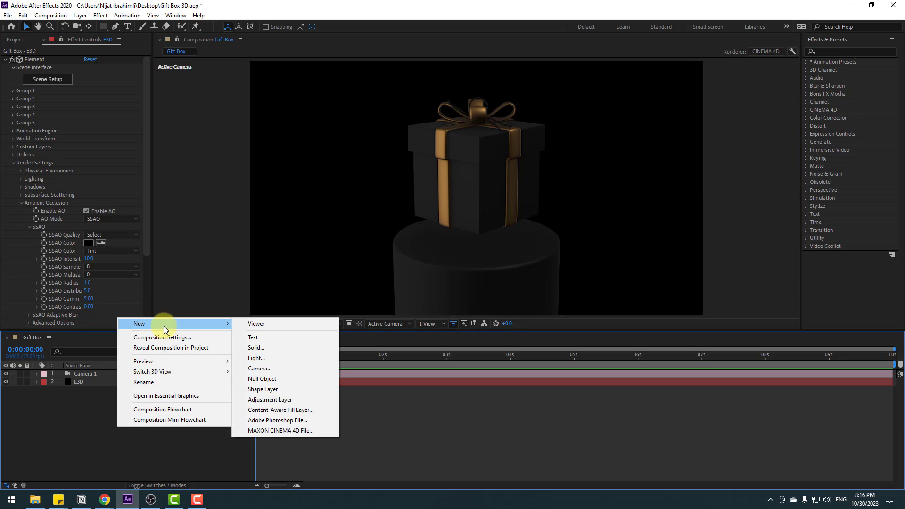
{"action": "left_click", "coordinate": [262, 346]}
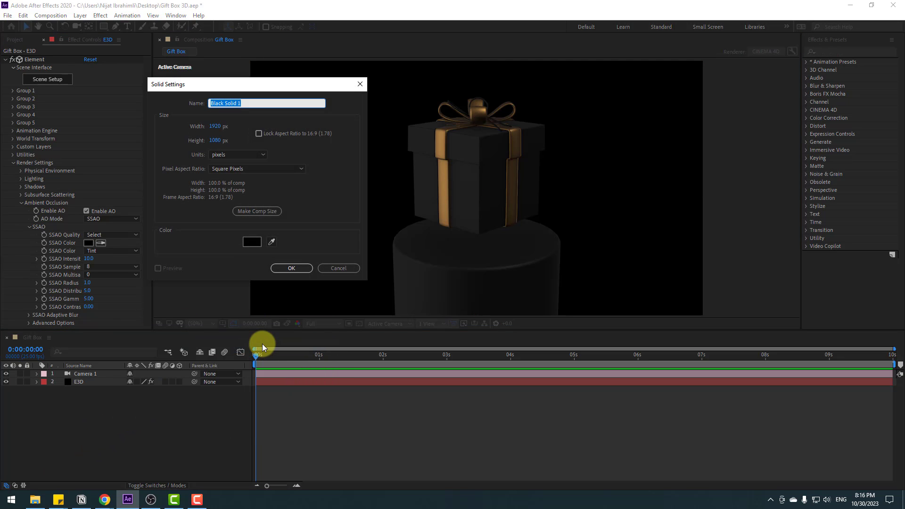
{"action": "type", "text": "BG"}
{"action": "left_click", "coordinate": [291, 268]}
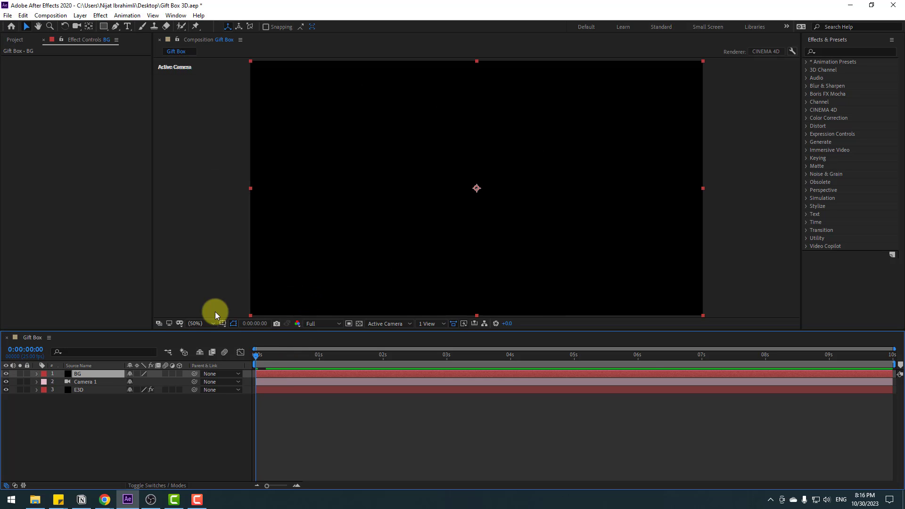
{"action": "left_click_drag", "start_coordinate": [104, 374], "coordinate": [117, 399]}
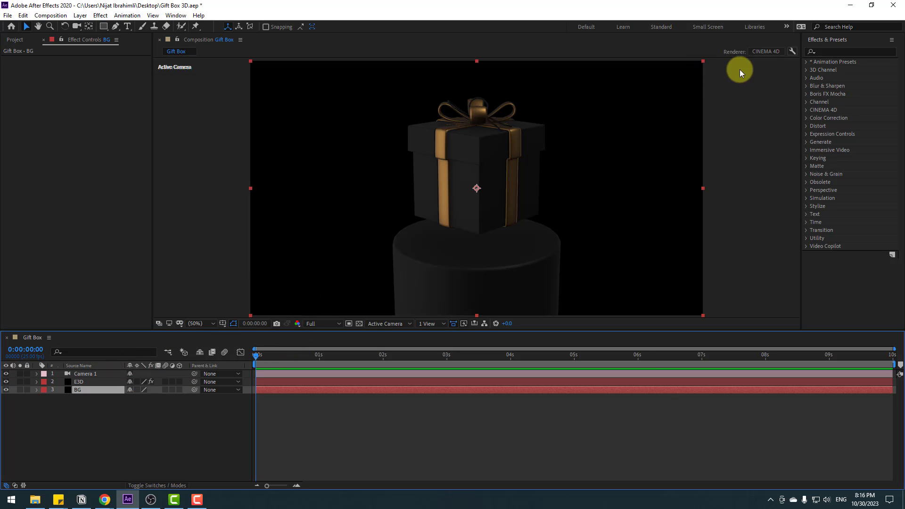
Step: Find the Gradient Ramp effect and apply it to the BG layer
{"action": "left_click", "coordinate": [830, 53]}
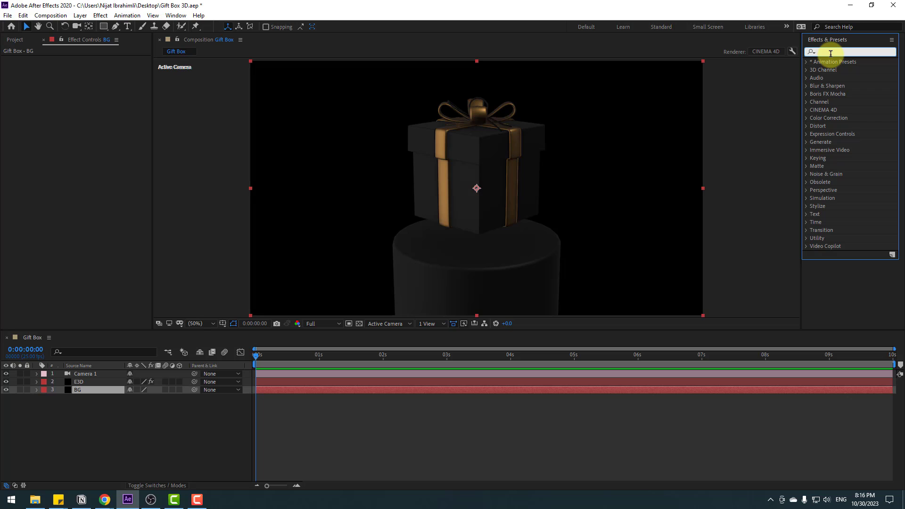
{"action": "type", "text": "gradi"}
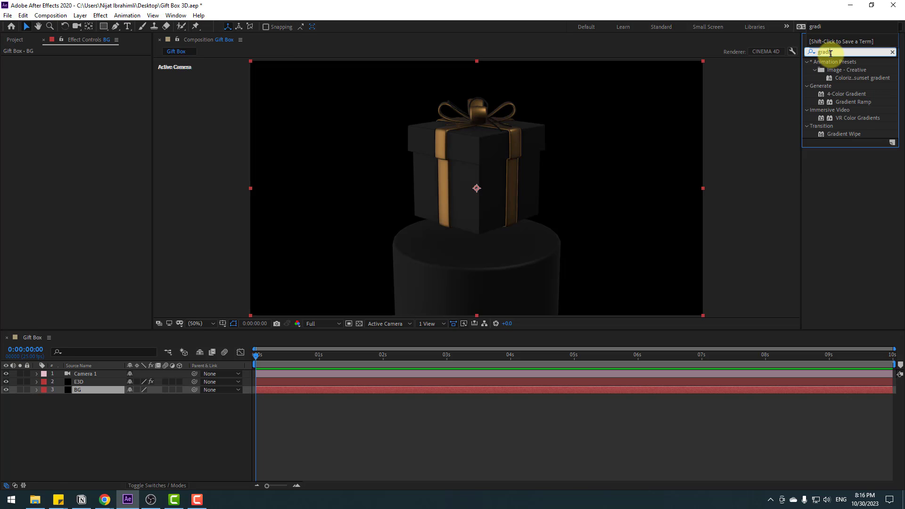
{"action": "left_click", "coordinate": [848, 102]}
{"action": "left_click_drag", "start_coordinate": [848, 107], "coordinate": [75, 393]}
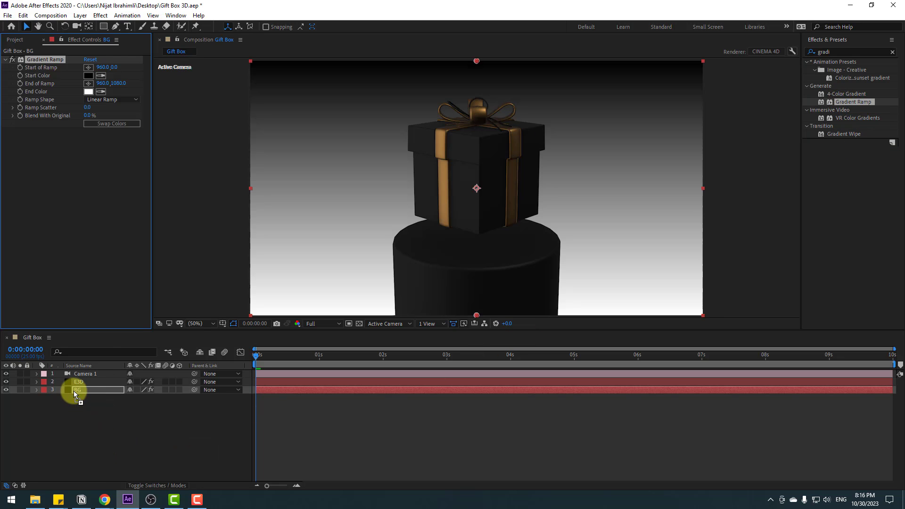
Step: Set the Gradient Ramp's end color to dark grey 393939
{"action": "left_click", "coordinate": [88, 91]}
{"action": "left_click_drag", "start_coordinate": [281, 408], "coordinate": [228, 449]}
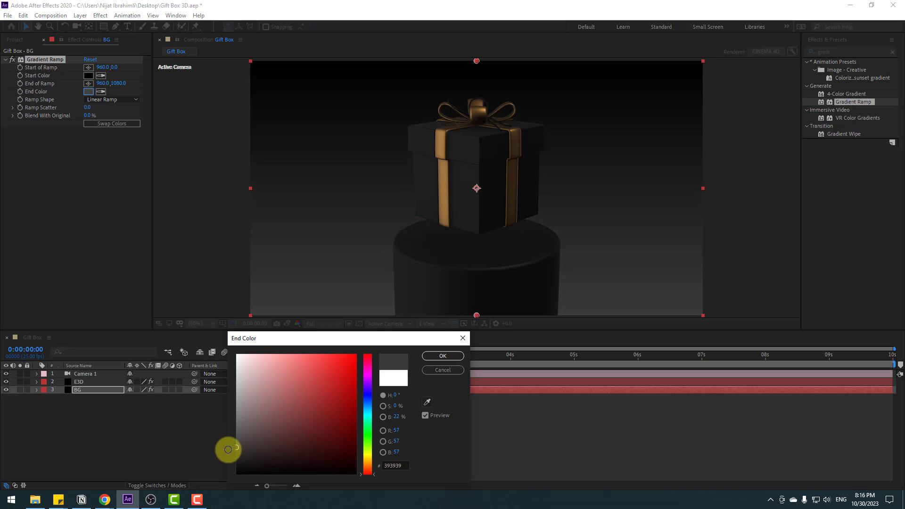
{"action": "left_click", "coordinate": [435, 358]}
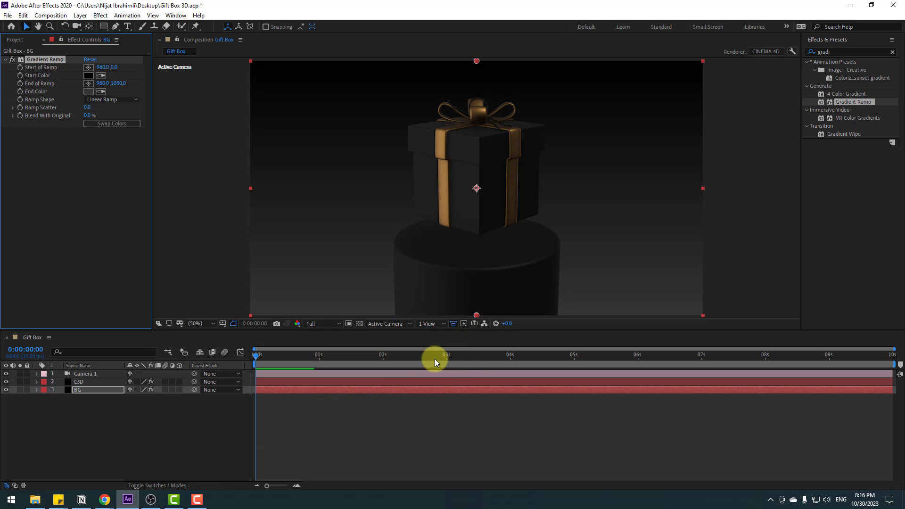
Step: Change the ramp shape to Radial Ramp and swap its start and end colors
{"action": "left_click", "coordinate": [111, 100]}
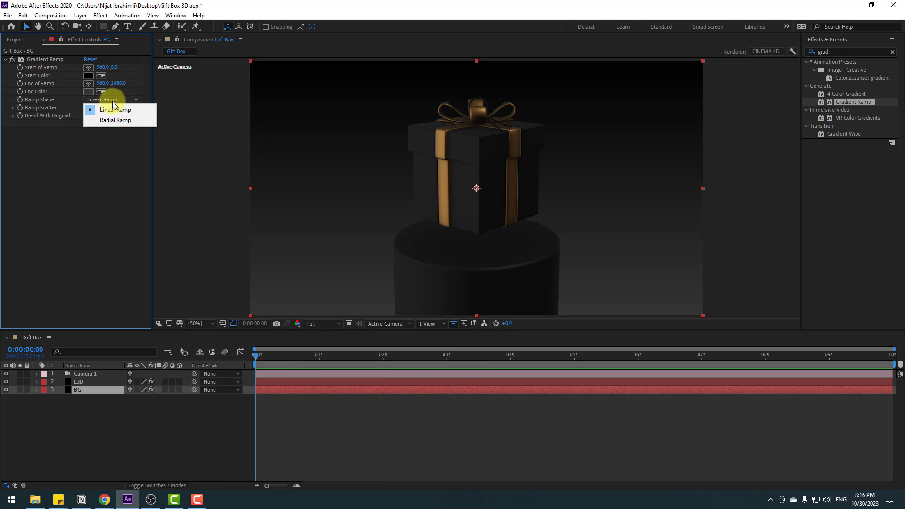
{"action": "left_click", "coordinate": [134, 120]}
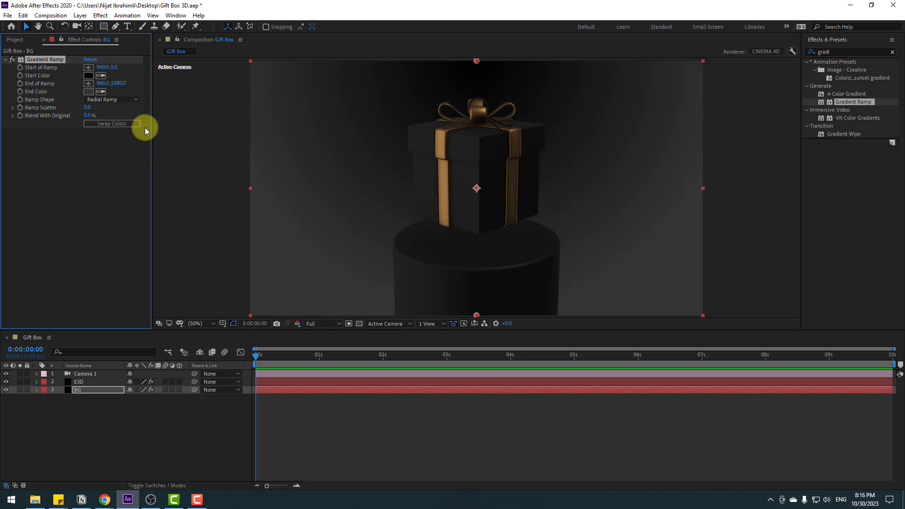
{"action": "left_click", "coordinate": [126, 124]}
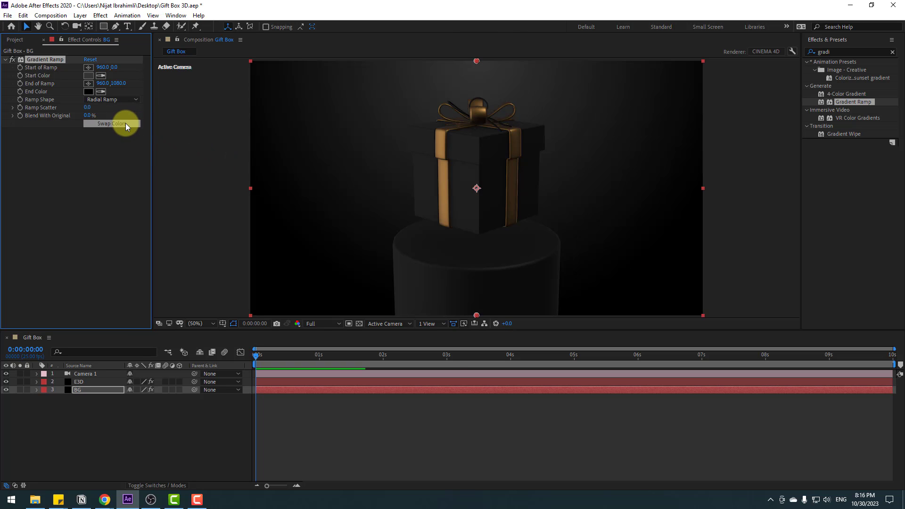
Step: Move the end point of the ramp below the frame to about 946, 1232
{"action": "scroll", "coordinate": [497, 252], "scroll_direction": "down", "scroll_amount": 2}
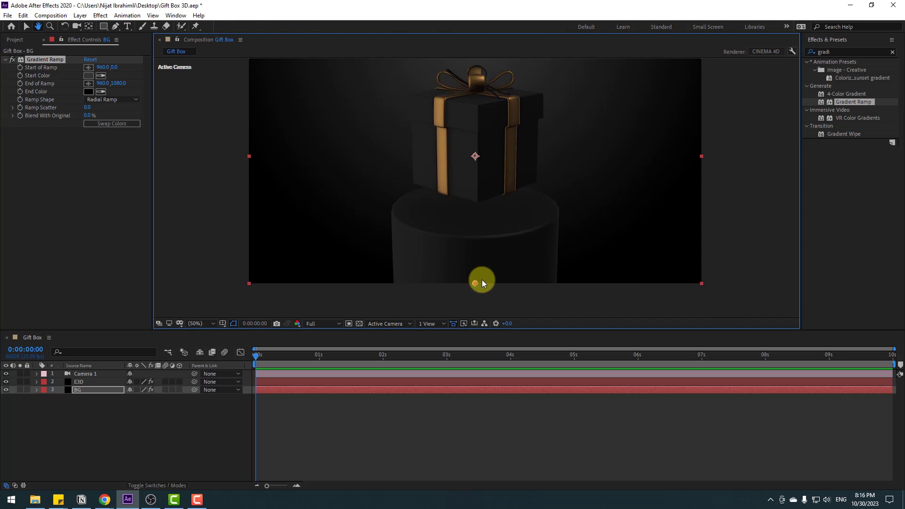
{"action": "left_click_drag", "start_coordinate": [476, 282], "coordinate": [472, 320]}
{"action": "left_click_drag", "start_coordinate": [506, 193], "coordinate": [498, 237]}
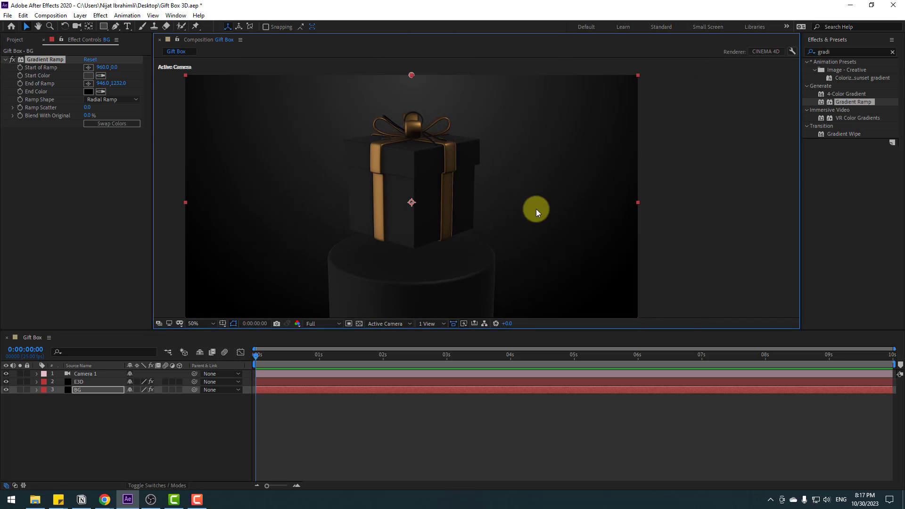
Step: Set the BG gradient's Ramp Scatter to 500 to smooth its banding
{"action": "scroll", "coordinate": [540, 164], "scroll_direction": "up", "scroll_amount": 4}
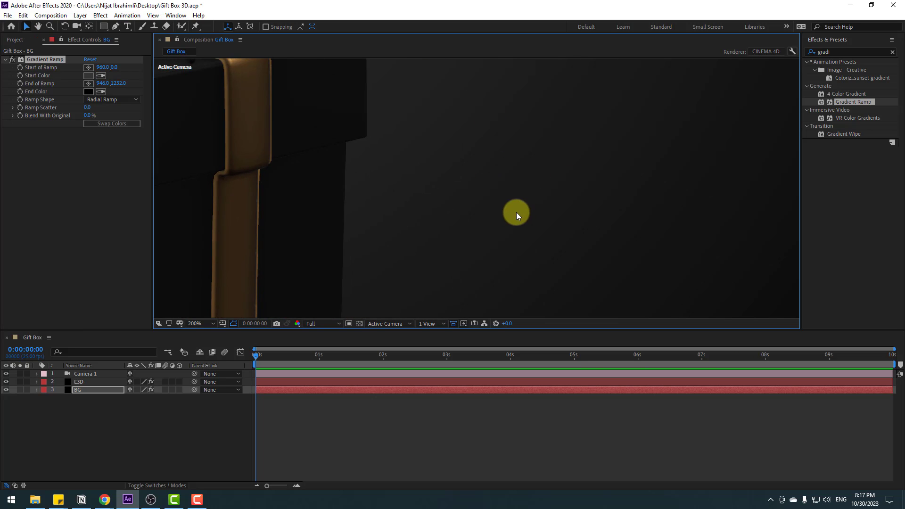
{"action": "left_click", "coordinate": [89, 108]}
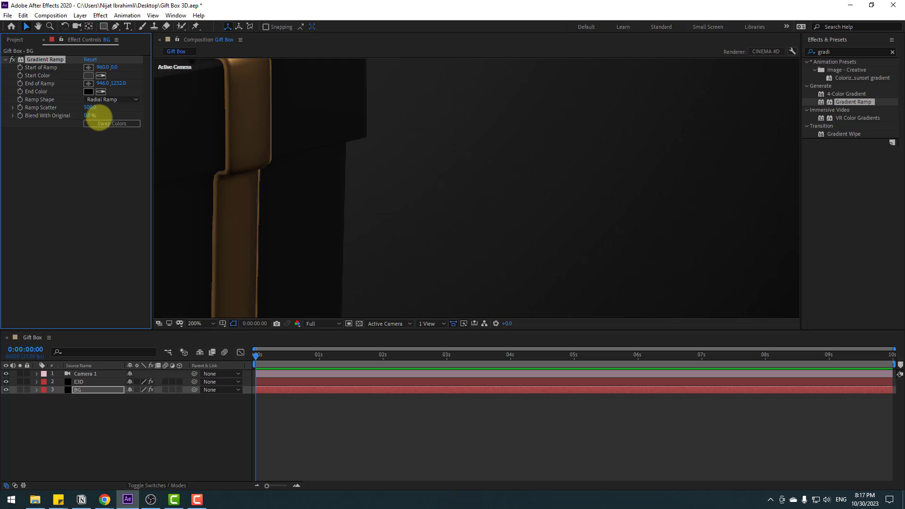
{"action": "scroll", "coordinate": [390, 127], "scroll_direction": "down", "scroll_amount": 4}
{"action": "key", "text": "shift+slash"}
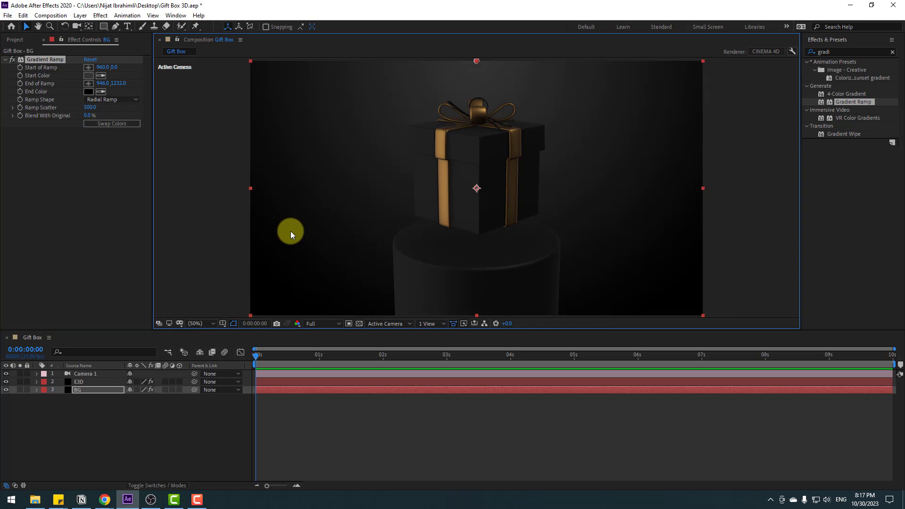
Step: Search the effects for "black" and apply the Black & White effect to the E3D layer
{"action": "left_click", "coordinate": [140, 420]}
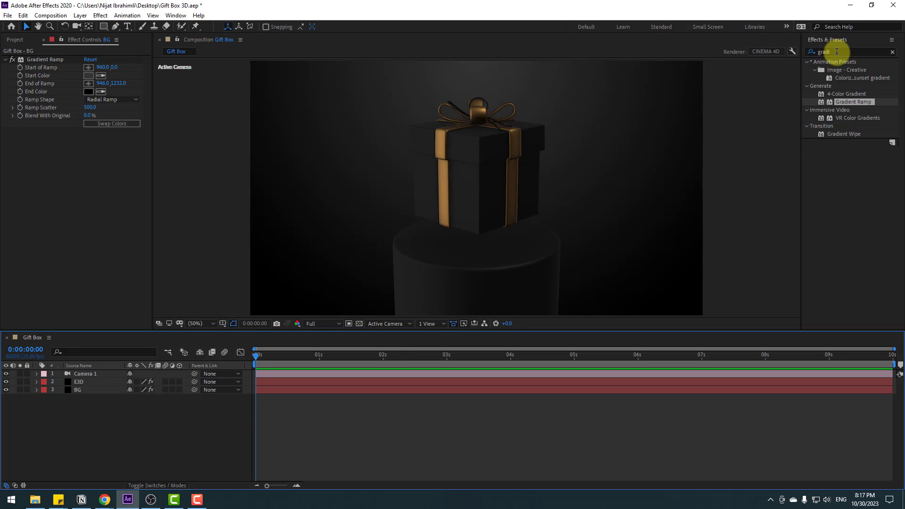
{"action": "left_click", "coordinate": [797, 53]}
{"action": "left_click", "coordinate": [792, 51]}
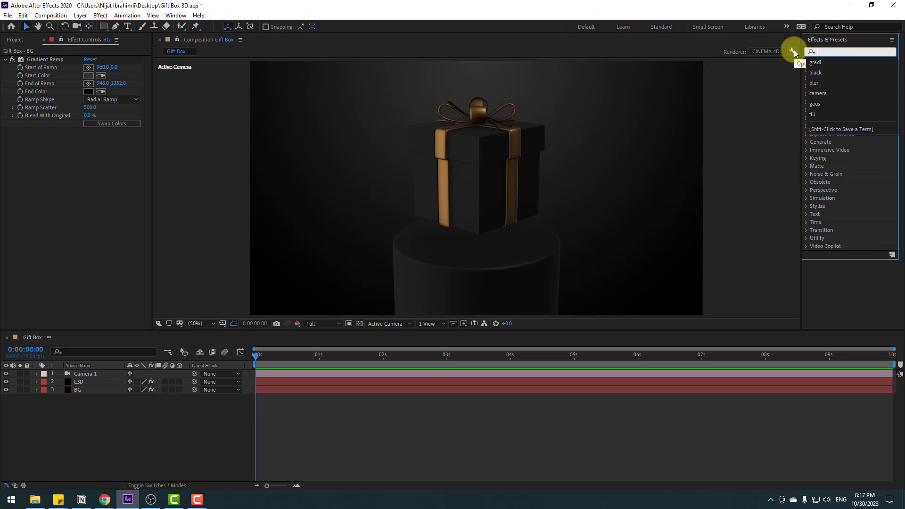
{"action": "type", "text": "black"}
{"action": "left_click_drag", "start_coordinate": [834, 94], "coordinate": [90, 381]}
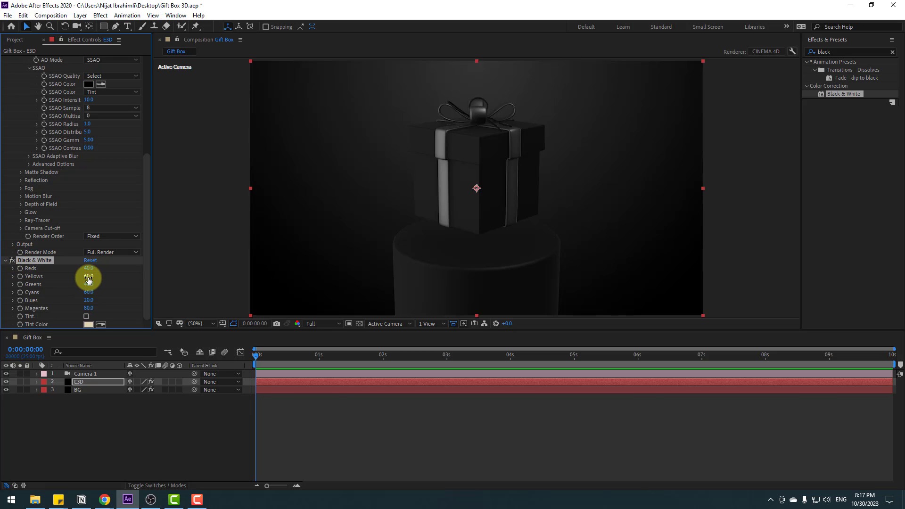
Step: Raise the Black & White effect's Reds to 300 and Yellows to 185 on the E3D layer
{"action": "left_click_drag", "start_coordinate": [90, 267], "coordinate": [201, 256]}
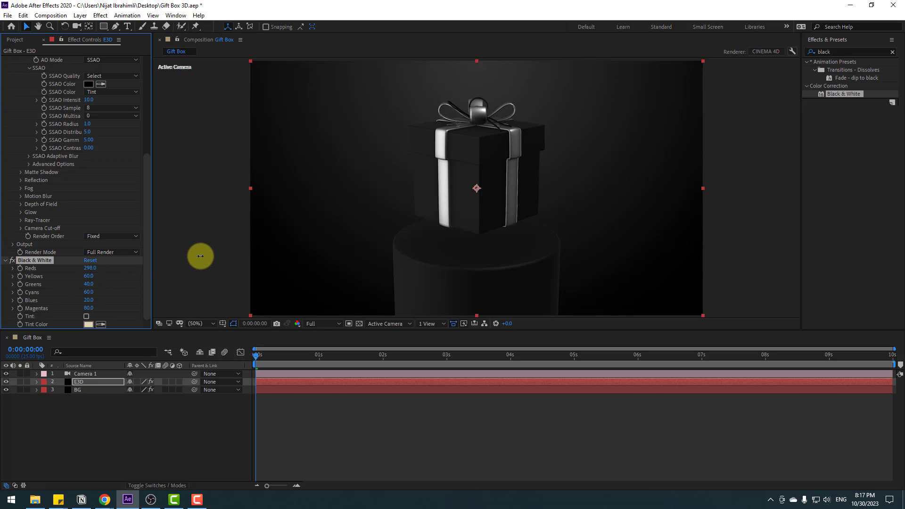
{"action": "left_click_drag", "start_coordinate": [94, 278], "coordinate": [136, 264]}
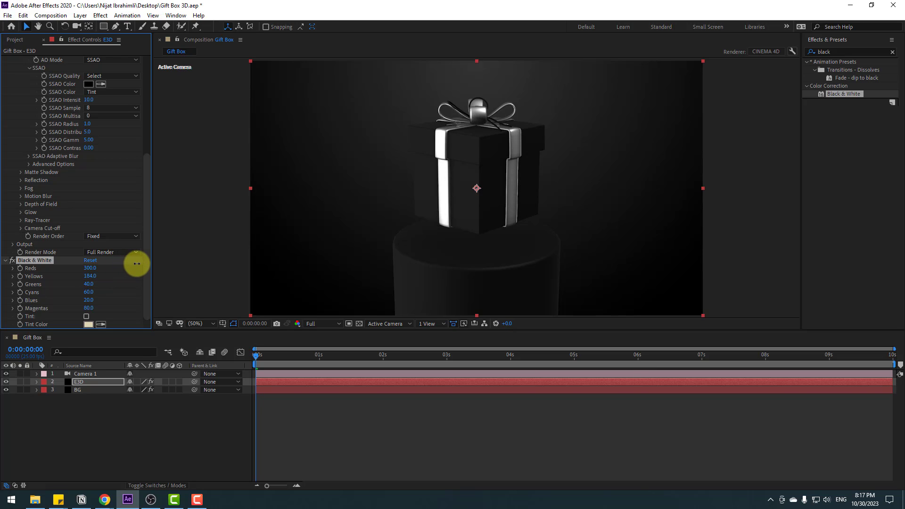
{"action": "left_click", "coordinate": [145, 433]}
Step: Orbit the composition camera slightly to reframe the gift box and podium, then return to the Selection tool
{"action": "key", "text": "c"}
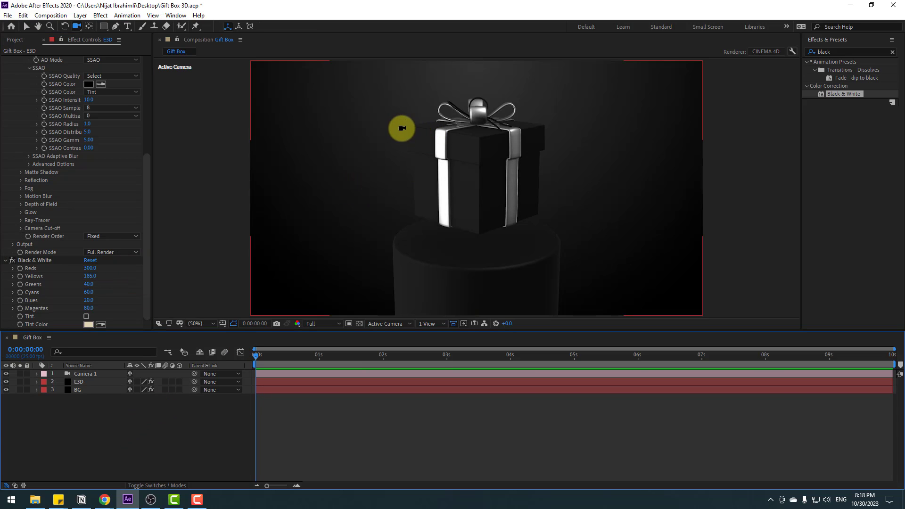
{"action": "mouse_move", "coordinate": [401, 127]}
{"action": "left_mouse_down"}
{"action": "mouse_move", "coordinate": [412, 141]}
{"action": "mouse_move", "coordinate": [448, 143]}
{"action": "mouse_move", "coordinate": [400, 129]}
{"action": "left_mouse_up"}
{"action": "key", "text": "v"}
{"action": "left_click", "coordinate": [76, 399]}
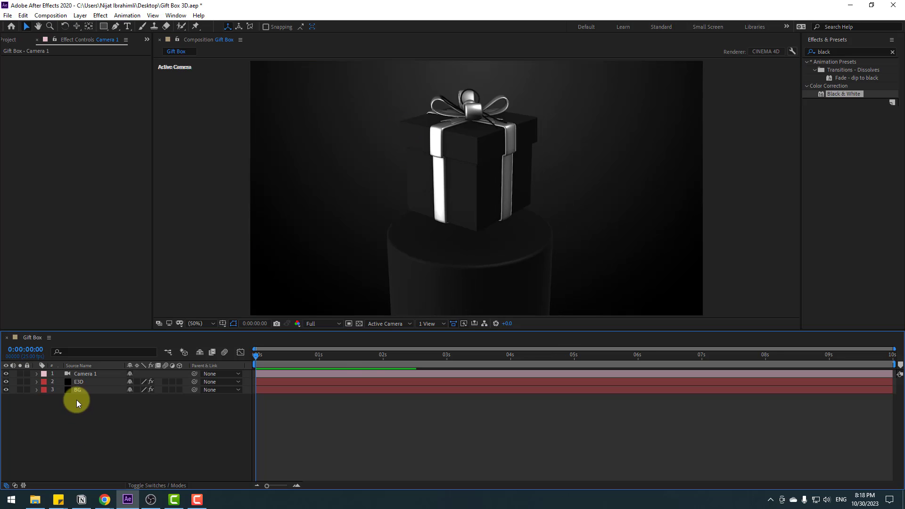
Step: Slightly raise the Exposure and Gamma of the E3D layer's Physical Environment in Element's Render Settings
{"action": "left_click", "coordinate": [84, 391]}
{"action": "left_click", "coordinate": [79, 382]}
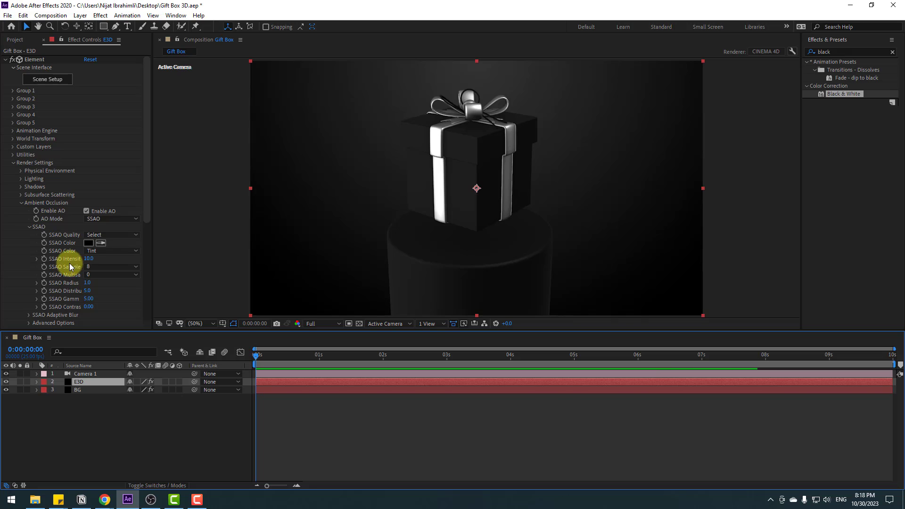
{"action": "left_click", "coordinate": [21, 203]}
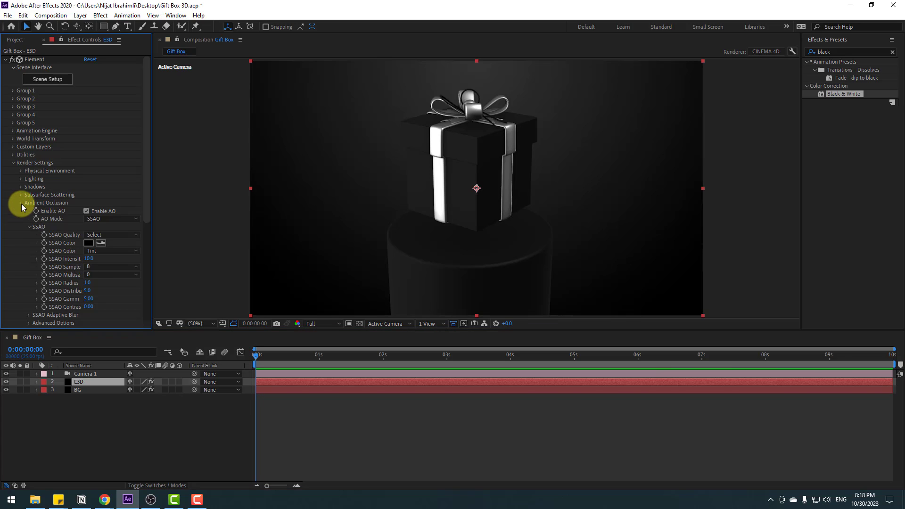
{"action": "left_click", "coordinate": [20, 171]}
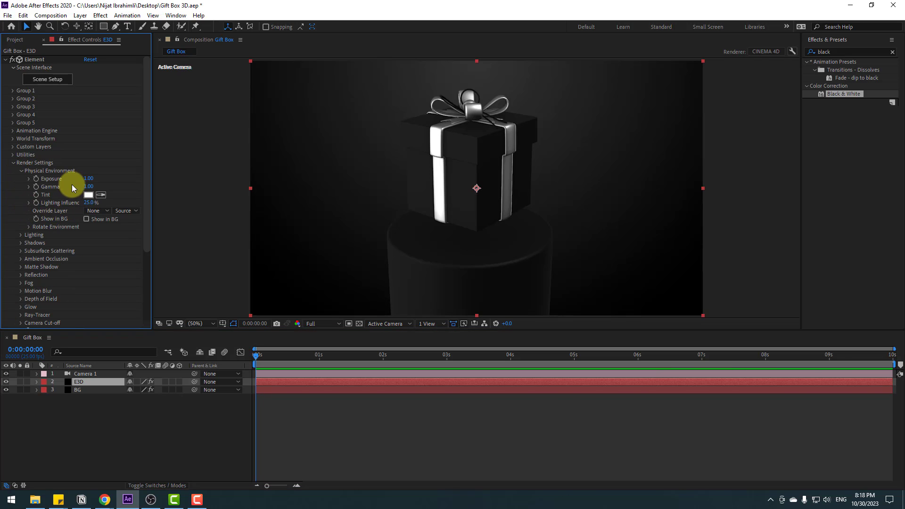
{"action": "mouse_move", "coordinate": [92, 181]}
{"action": "left_mouse_down"}
{"action": "mouse_move", "coordinate": [115, 177]}
{"action": "mouse_move", "coordinate": [77, 188]}
{"action": "mouse_move", "coordinate": [105, 183]}
{"action": "left_mouse_up"}
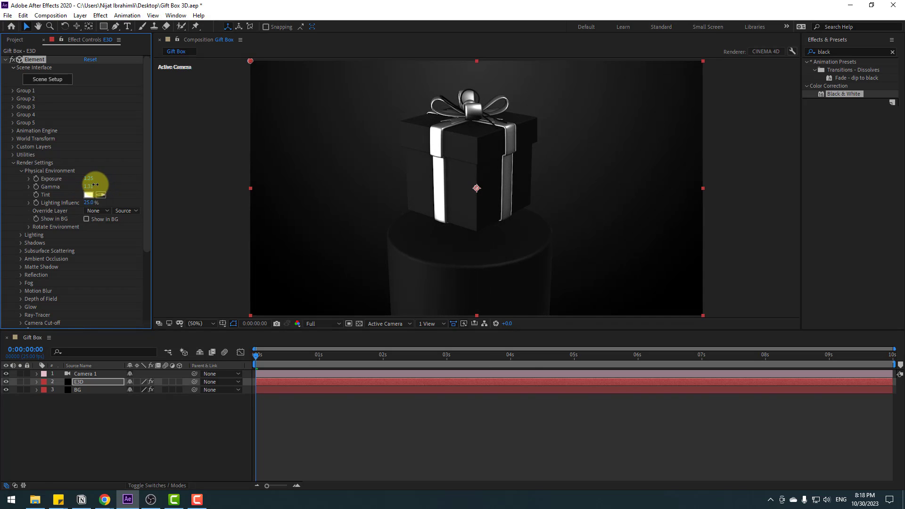
{"action": "left_click", "coordinate": [45, 171]}
Step: Set the Brightness Multiplier of Element's Additional Lighting to 126%
{"action": "left_click", "coordinate": [46, 179]}
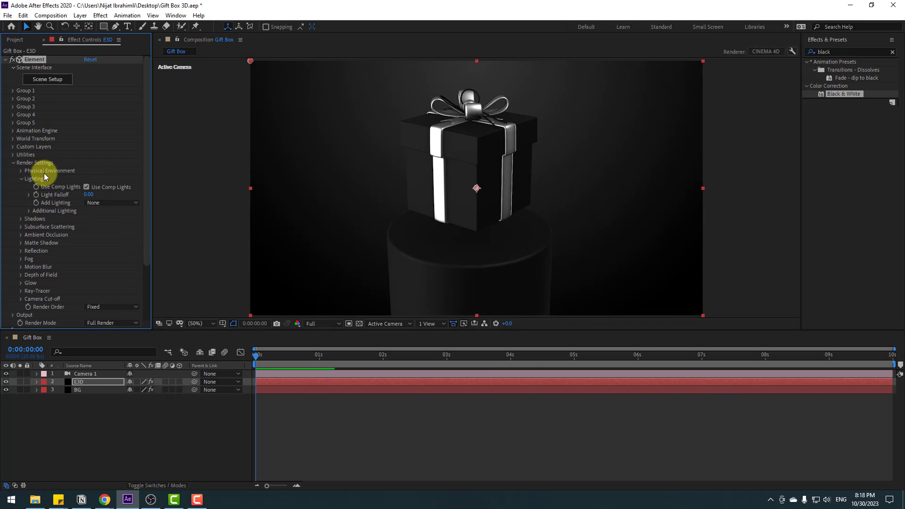
{"action": "left_click", "coordinate": [30, 210]}
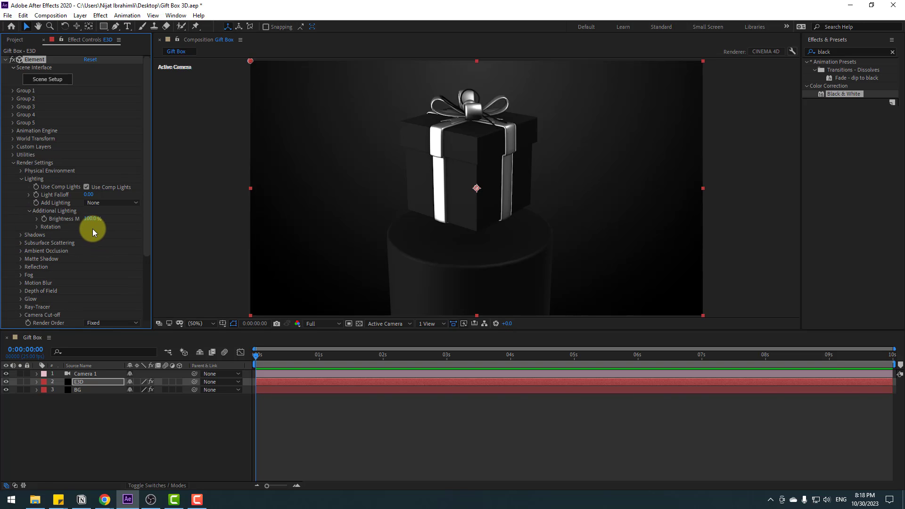
{"action": "left_click_drag", "start_coordinate": [89, 222], "coordinate": [61, 226]}
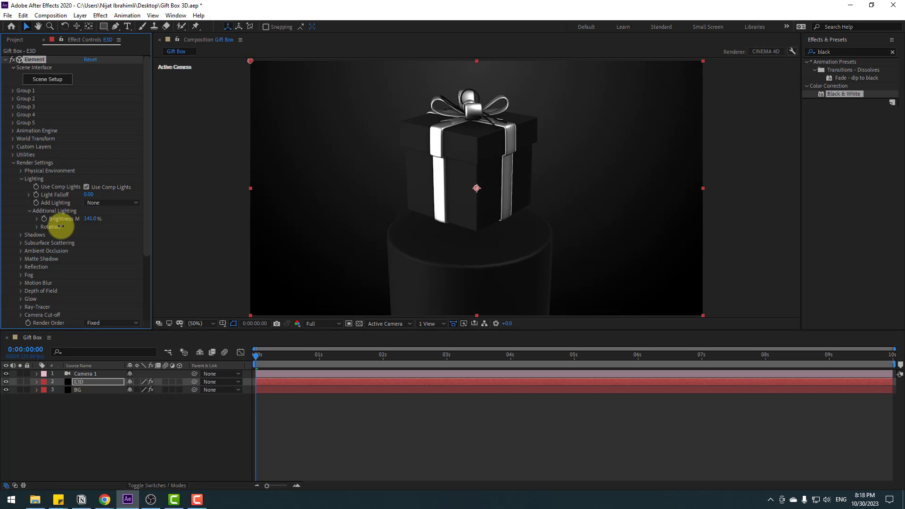
{"action": "left_click", "coordinate": [21, 179]}
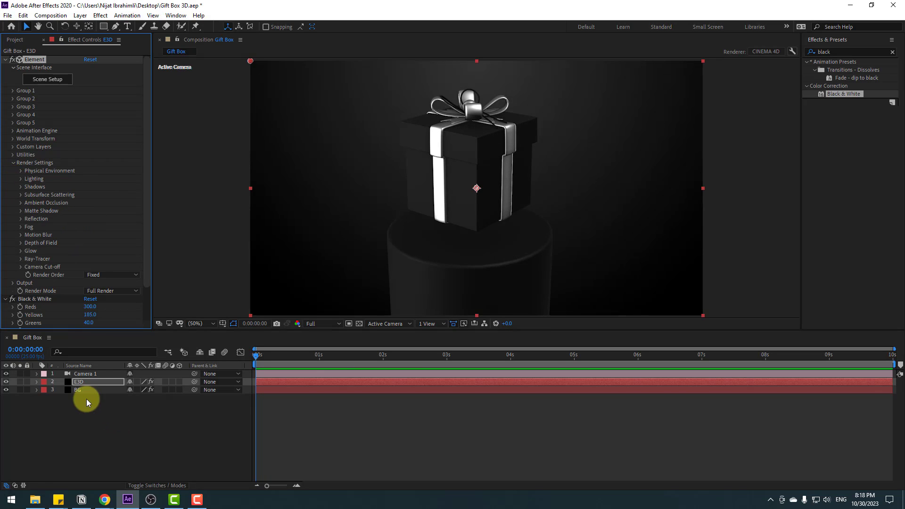
Step: In Element's Scene Setup, assign the Gift_Box model to Aux Channel 1, apply the scene and save the project
{"action": "left_click", "coordinate": [78, 381]}
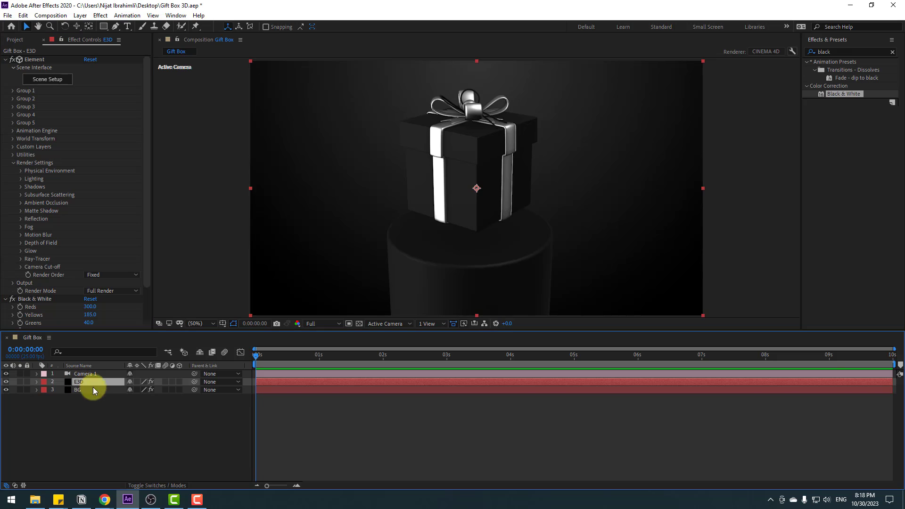
{"action": "left_click", "coordinate": [58, 83]}
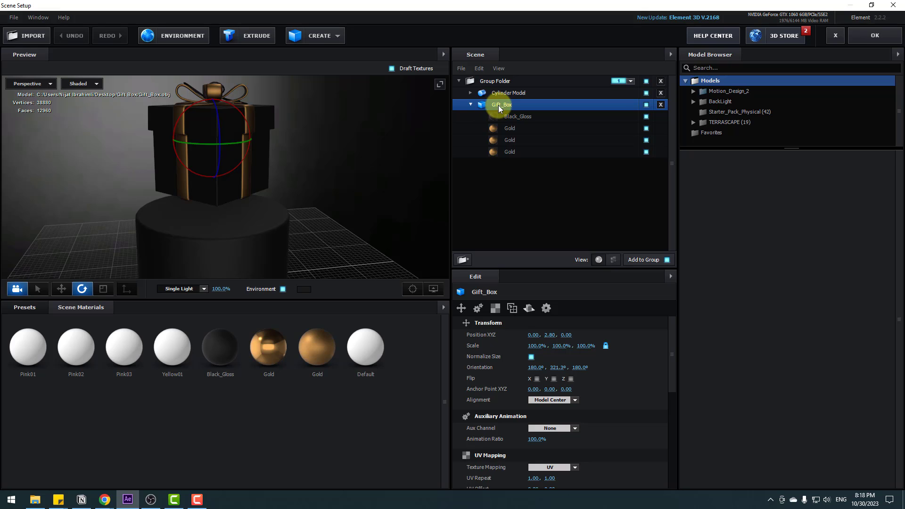
{"action": "left_click_drag", "start_coordinate": [675, 360], "coordinate": [670, 383]}
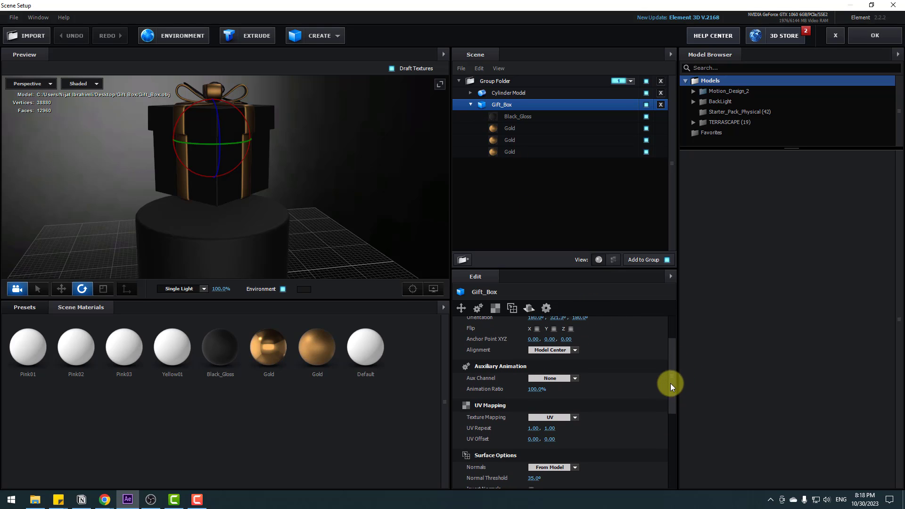
{"action": "left_click", "coordinate": [555, 378]}
{"action": "left_click", "coordinate": [569, 275]}
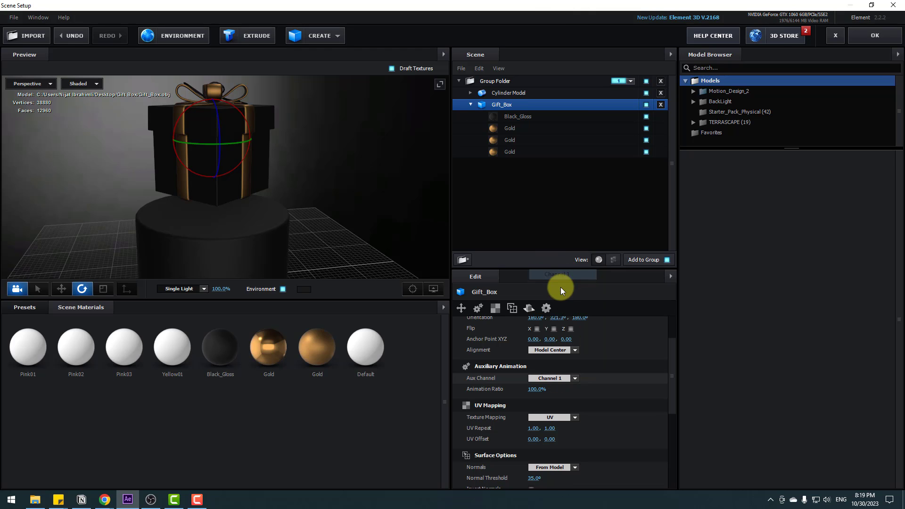
{"action": "left_click", "coordinate": [851, 34]}
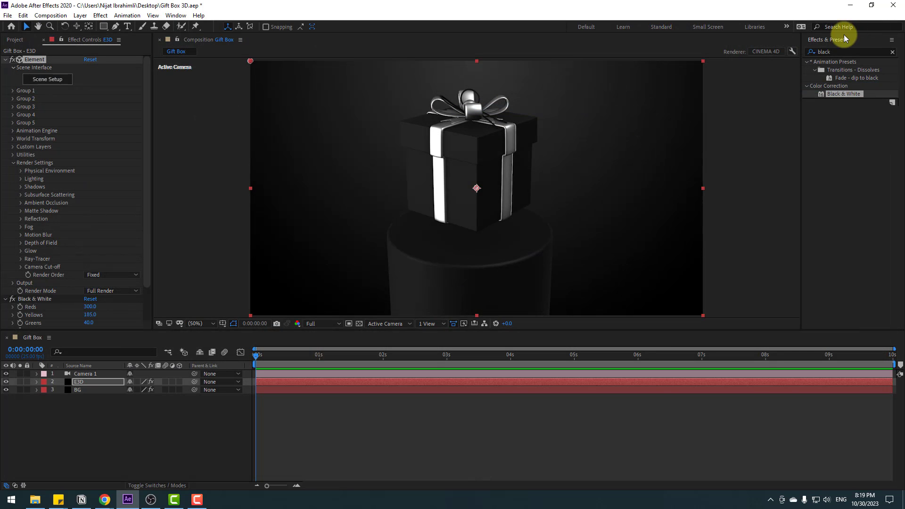
{"action": "key", "text": "ctrl+s"}
Step: Keyframe the Y Position of Group 1's Aux Channel 1 at the start of the composition with a value of 0.25
{"action": "left_click", "coordinate": [79, 381]}
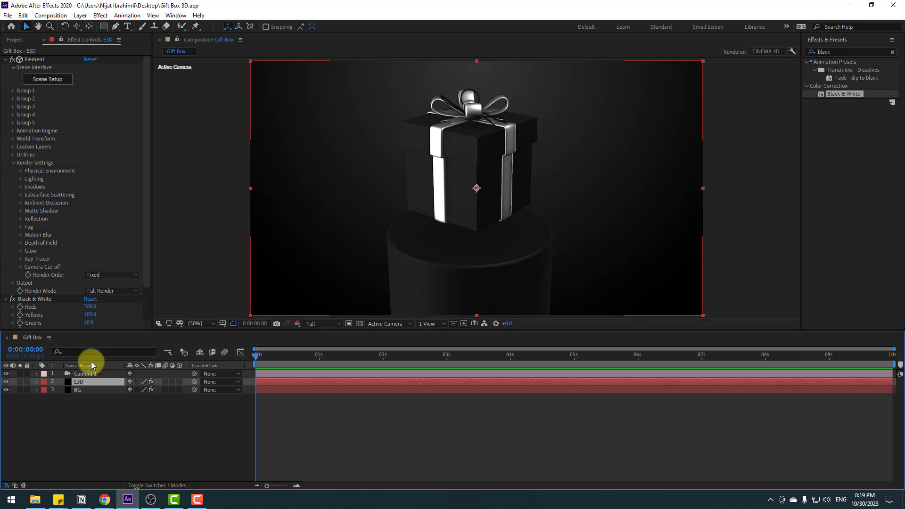
{"action": "left_click", "coordinate": [13, 163]}
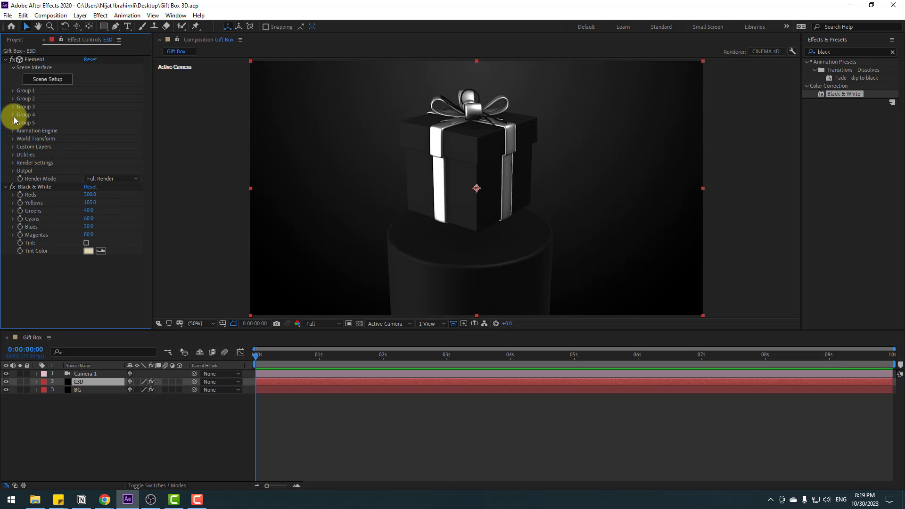
{"action": "left_click", "coordinate": [12, 91]}
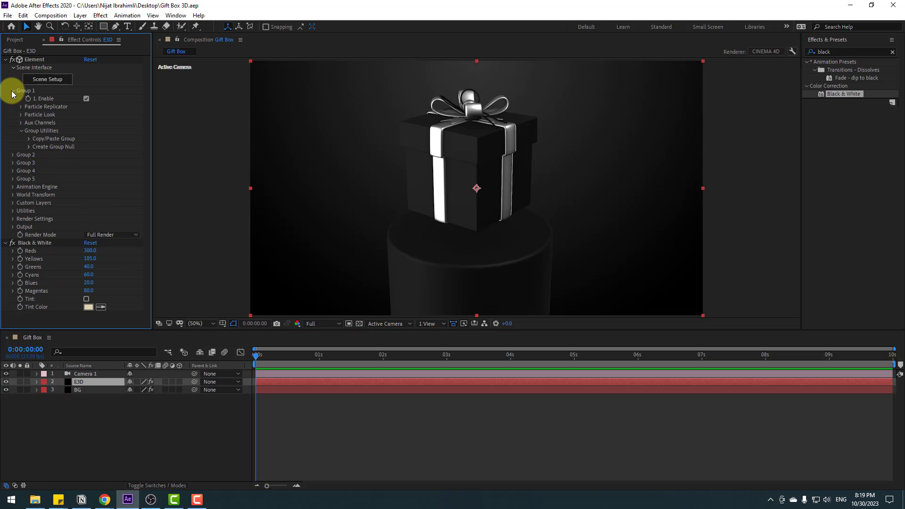
{"action": "left_click", "coordinate": [21, 123]}
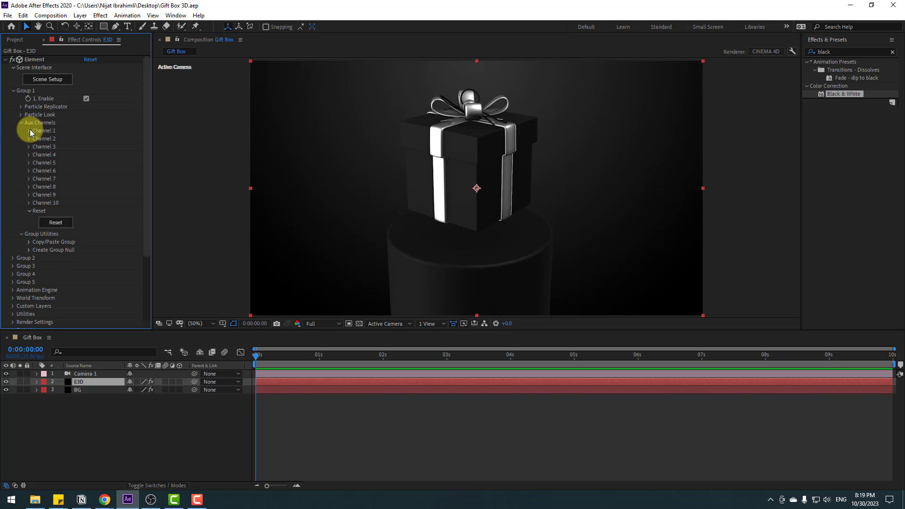
{"action": "left_click", "coordinate": [29, 131]}
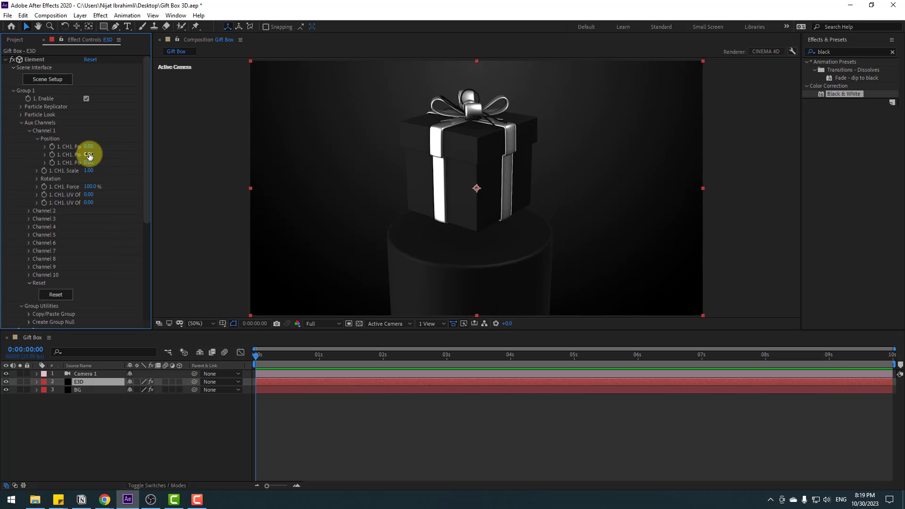
{"action": "mouse_move", "coordinate": [90, 154]}
{"action": "left_mouse_down"}
{"action": "mouse_move", "coordinate": [81, 151]}
{"action": "mouse_move", "coordinate": [97, 149]}
{"action": "mouse_move", "coordinate": [86, 154]}
{"action": "left_mouse_up"}
{"action": "key", "text": "ctrl+z"}
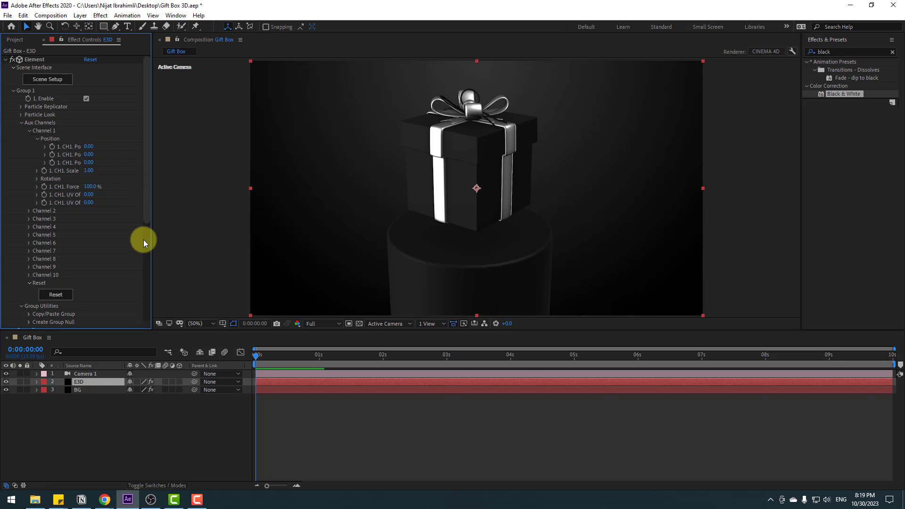
{"action": "left_click", "coordinate": [55, 157]}
{"action": "left_click_drag", "start_coordinate": [91, 154], "coordinate": [99, 153]}
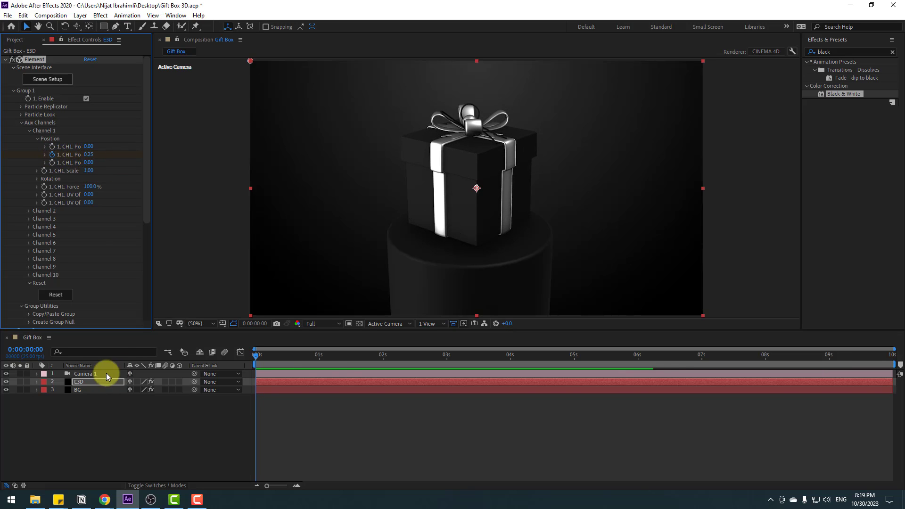
Step: Reveal the E3D layer's keyframes and set the Channel 1 Y Position to -0.36 at frame 10
{"action": "left_click", "coordinate": [80, 384]}
{"action": "key", "text": "u"}
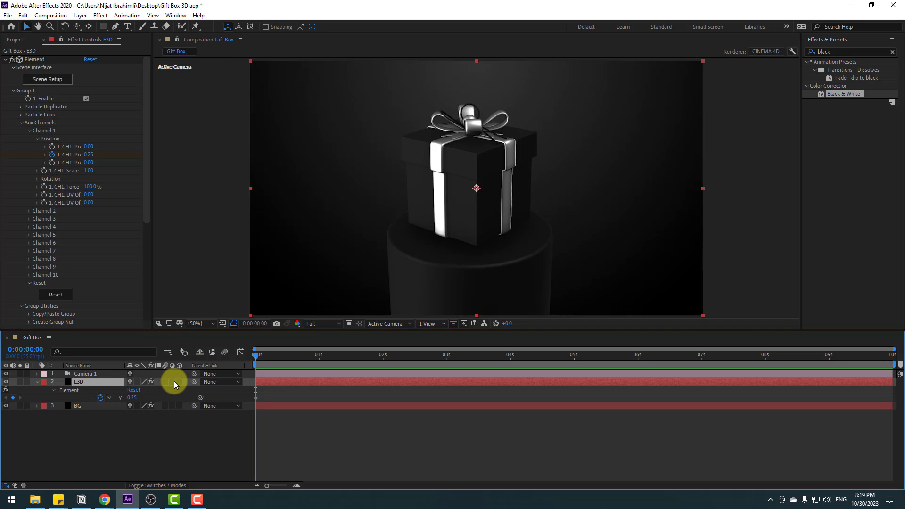
{"action": "key", "text": "shift+Page_Down"}
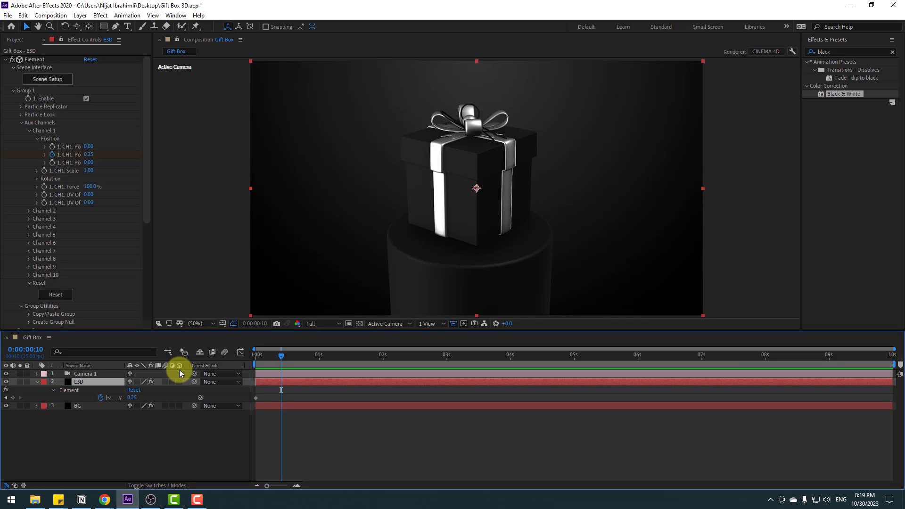
{"action": "left_click_drag", "start_coordinate": [92, 159], "coordinate": [62, 155]}
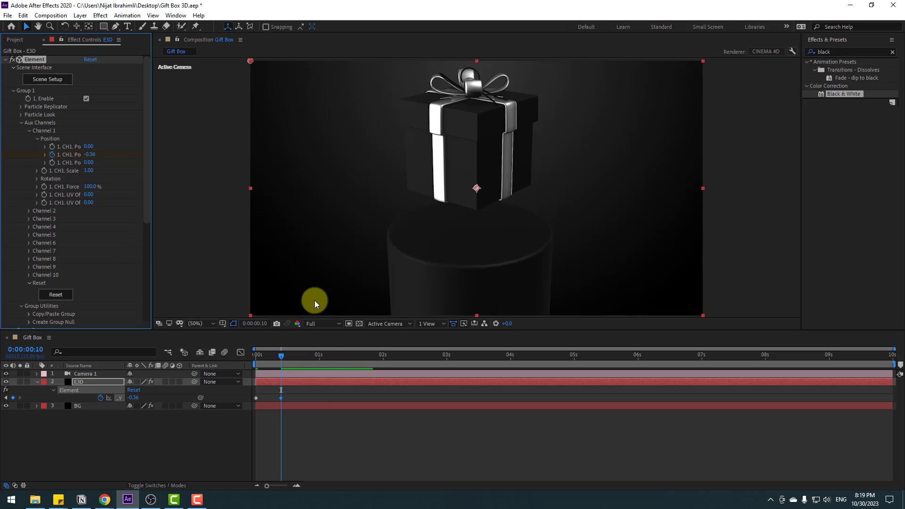
Step: Copy the first Y Position keyframe to frame 20 so the box returns to its starting height
{"action": "key", "text": "shift+Page_Down"}
{"action": "left_click_drag", "start_coordinate": [270, 394], "coordinate": [259, 407]}
{"action": "key", "text": "ctrl+v"}
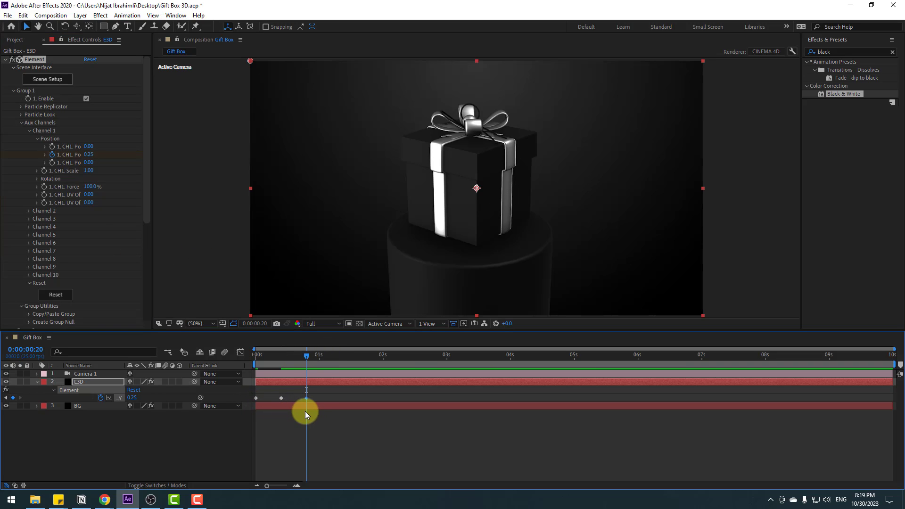
Step: Apply Easy Ease to all three Channel 1 Y Position keyframes
{"action": "left_click_drag", "start_coordinate": [316, 395], "coordinate": [244, 408]}
{"action": "right_click", "coordinate": [255, 397]}
{"action": "mouse_move", "coordinate": [260, 394]}
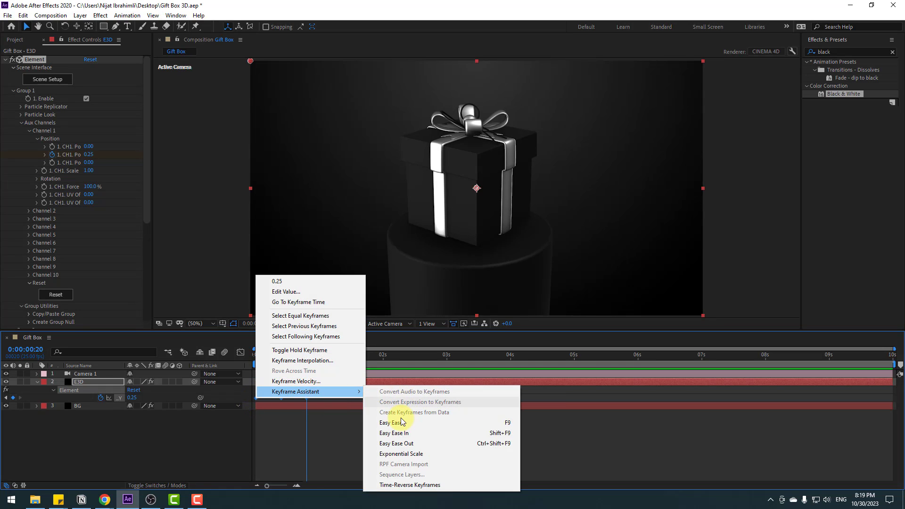
{"action": "left_click", "coordinate": [487, 424]}
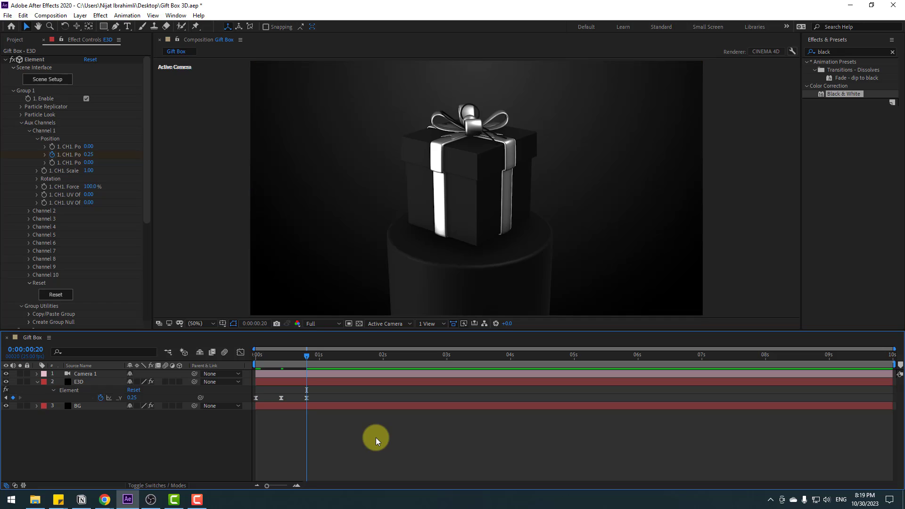
Step: Slow the floating motion by stretching the three Channel 1 Y Position keyframes proportionally until the last one sits at 2:12
{"action": "key", "text": "space"}
{"action": "left_click", "coordinate": [304, 357]}
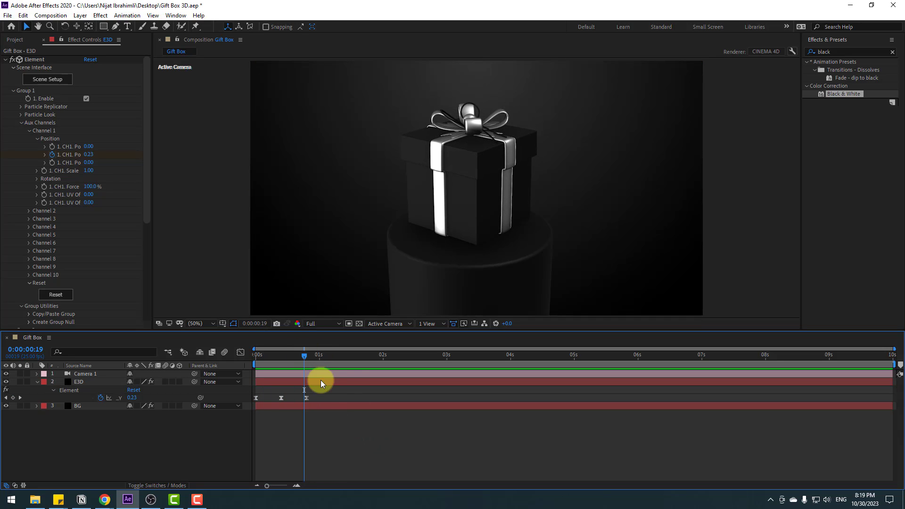
{"action": "left_click_drag", "start_coordinate": [328, 395], "coordinate": [258, 408]}
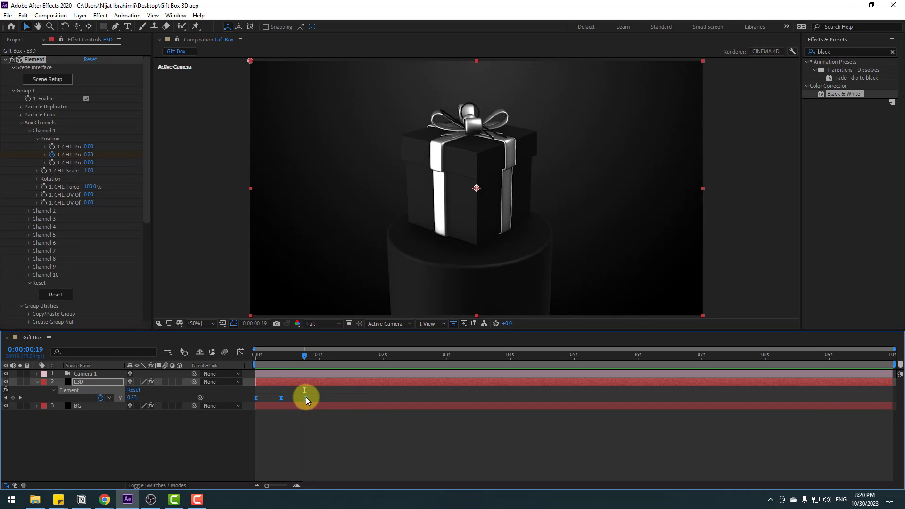
{"action": "left_click_drag", "start_coordinate": [306, 397], "coordinate": [376, 395]}
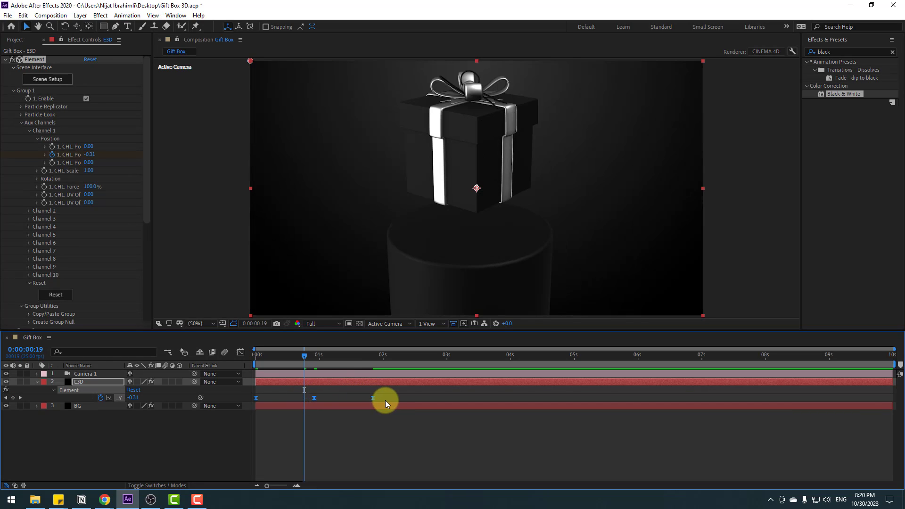
{"action": "key", "text": "space"}
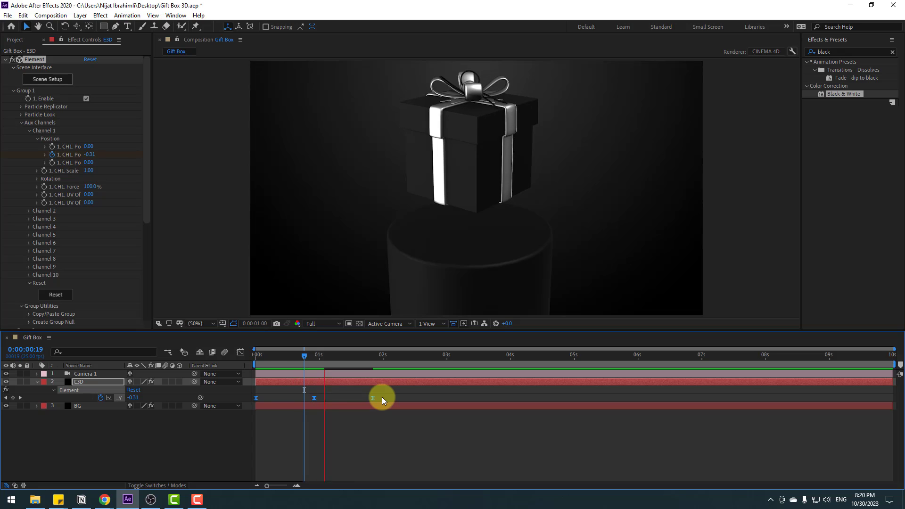
{"action": "left_click", "coordinate": [326, 357]}
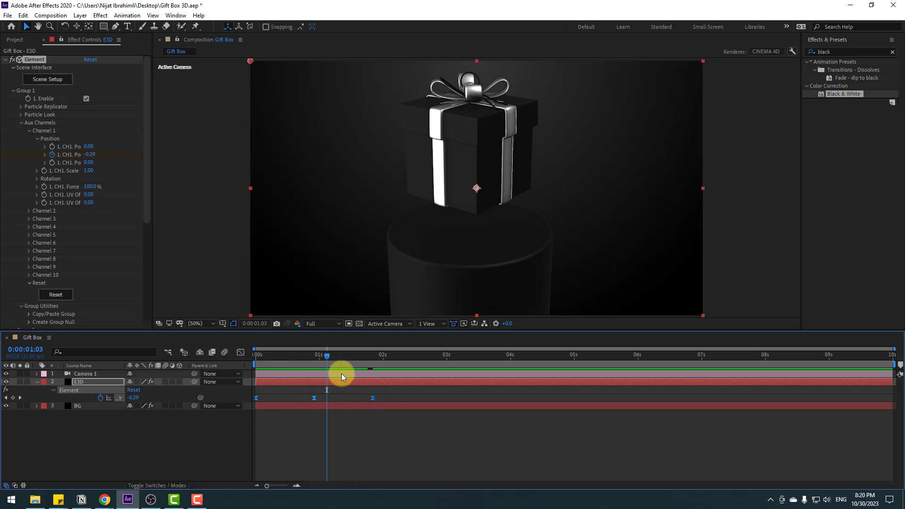
{"action": "left_click_drag", "start_coordinate": [389, 392], "coordinate": [414, 397]}
Step: Lengthen the middle Y Position keyframe's influence on both sides in the speed graph and preview the floating motion
{"action": "left_click", "coordinate": [240, 352]}
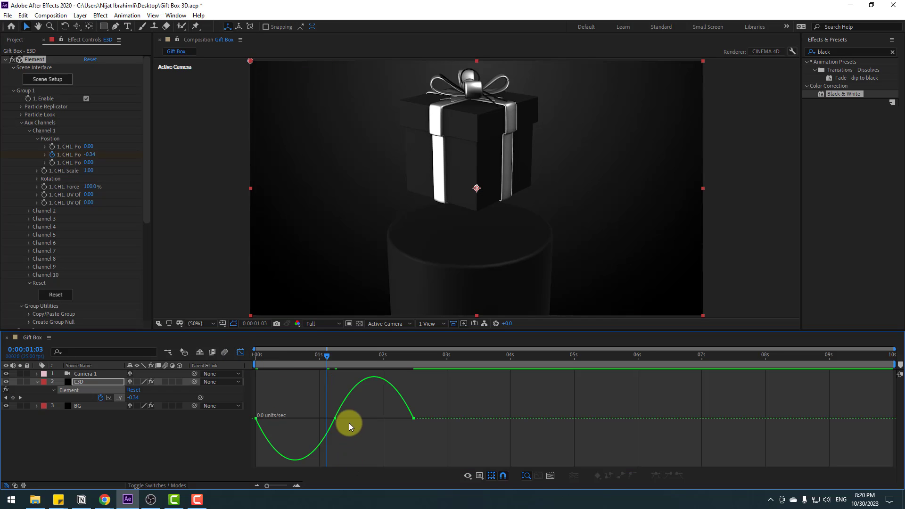
{"action": "left_click_drag", "start_coordinate": [341, 422], "coordinate": [367, 410]}
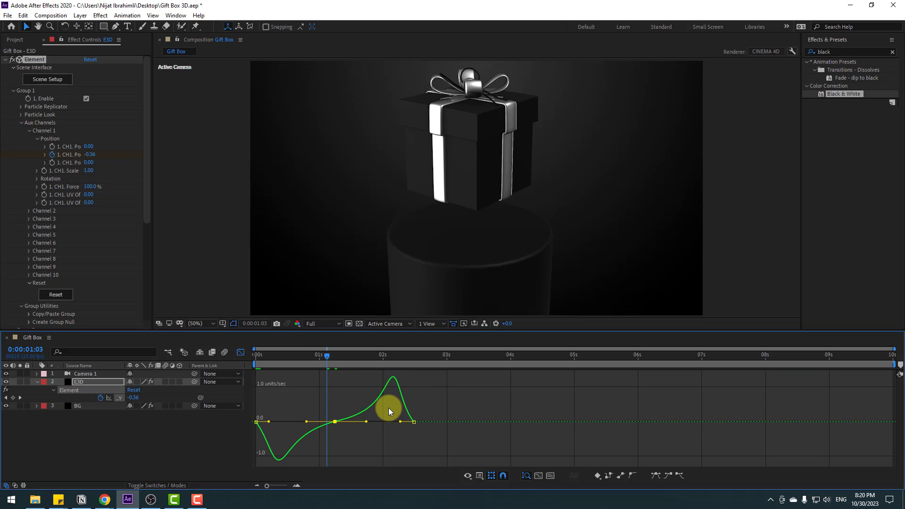
{"action": "key", "text": "space"}
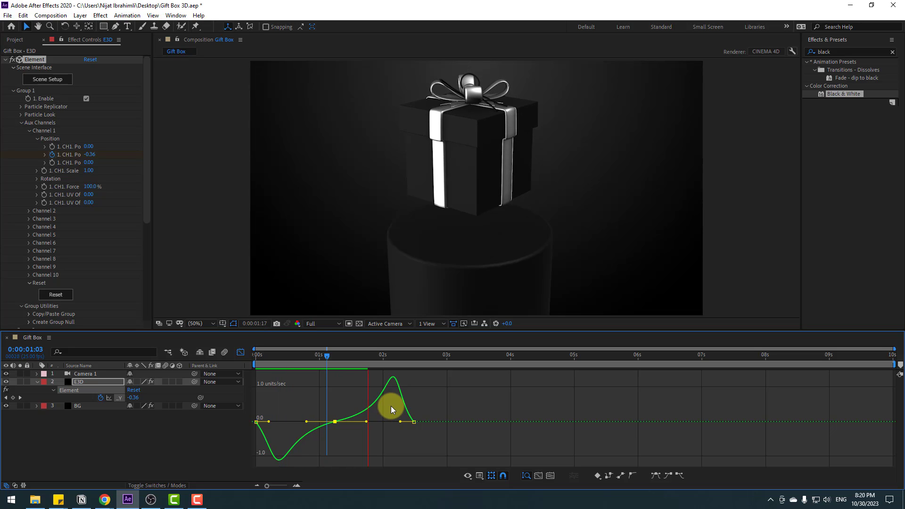
{"action": "left_click", "coordinate": [240, 353]}
Step: End the work area at 2:12, trim the composition to it, and play back the loop
{"action": "left_click_drag", "start_coordinate": [376, 356], "coordinate": [413, 358]}
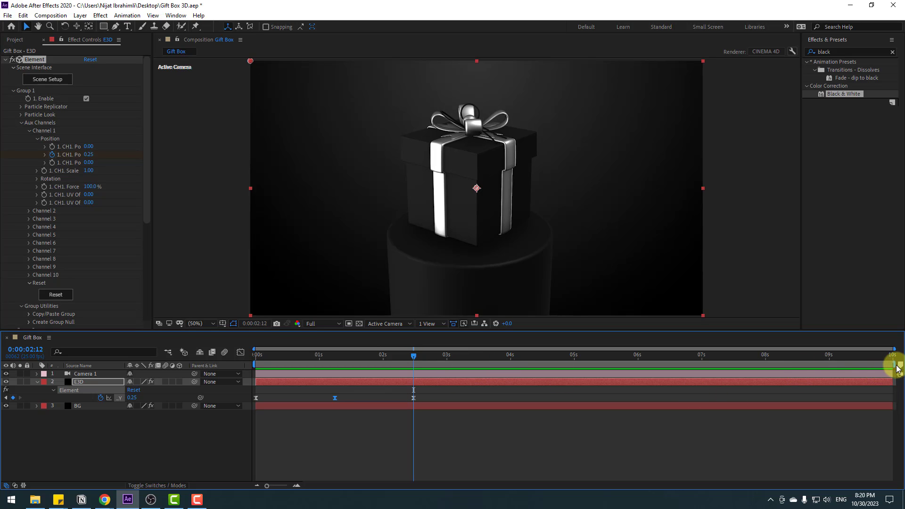
{"action": "left_click_drag", "start_coordinate": [895, 364], "coordinate": [419, 439]}
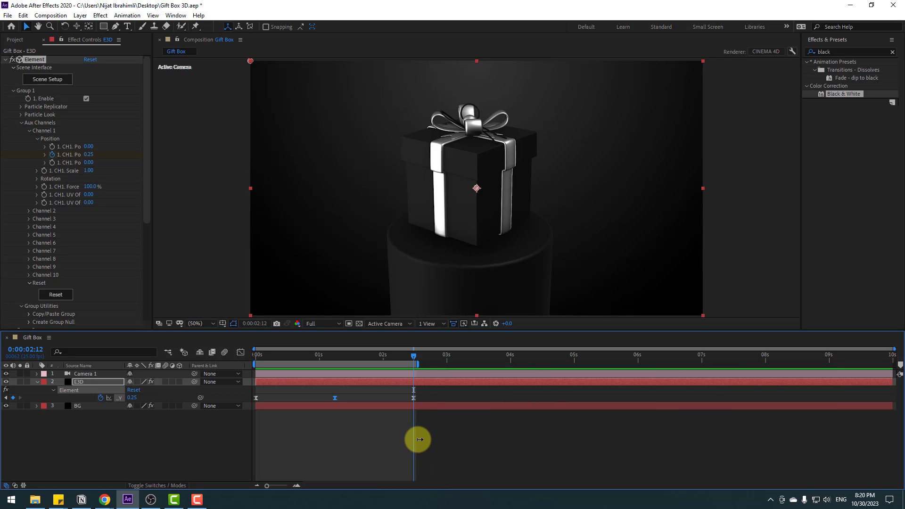
{"action": "right_click", "coordinate": [398, 365]}
{"action": "left_click", "coordinate": [432, 390]}
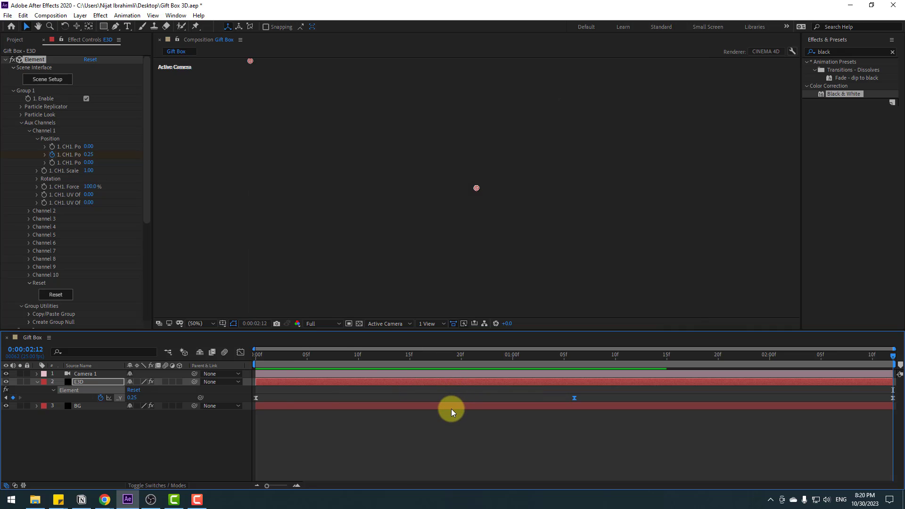
{"action": "key", "text": "space"}
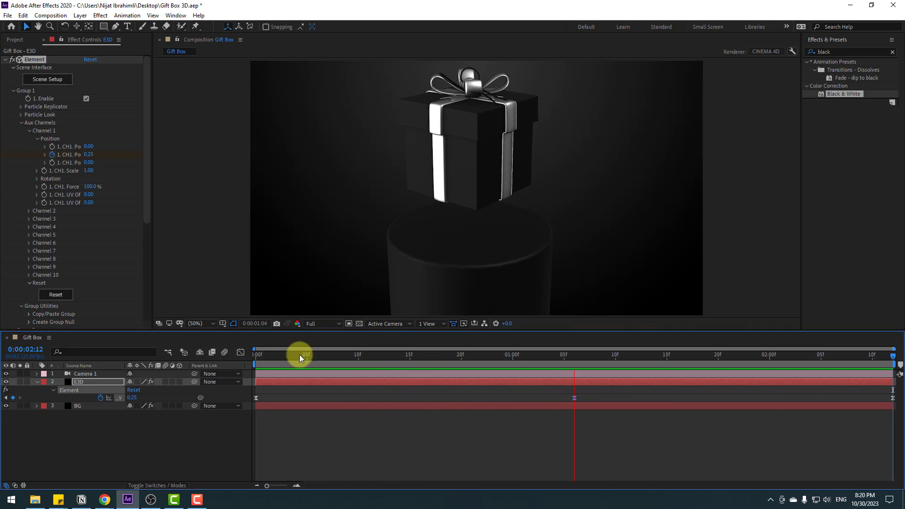
Step: Keyframe the E3D layer's Channel 1 Y Rotation at 0° at the composition's start and reveal its keyframes
{"action": "left_click_drag", "start_coordinate": [273, 356], "coordinate": [126, 363]}
{"action": "left_click", "coordinate": [77, 380]}
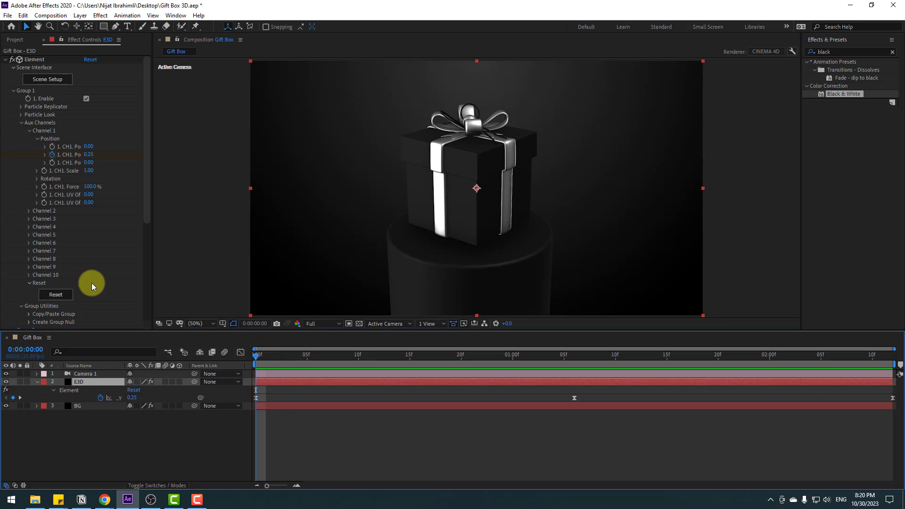
{"action": "left_click", "coordinate": [35, 179]}
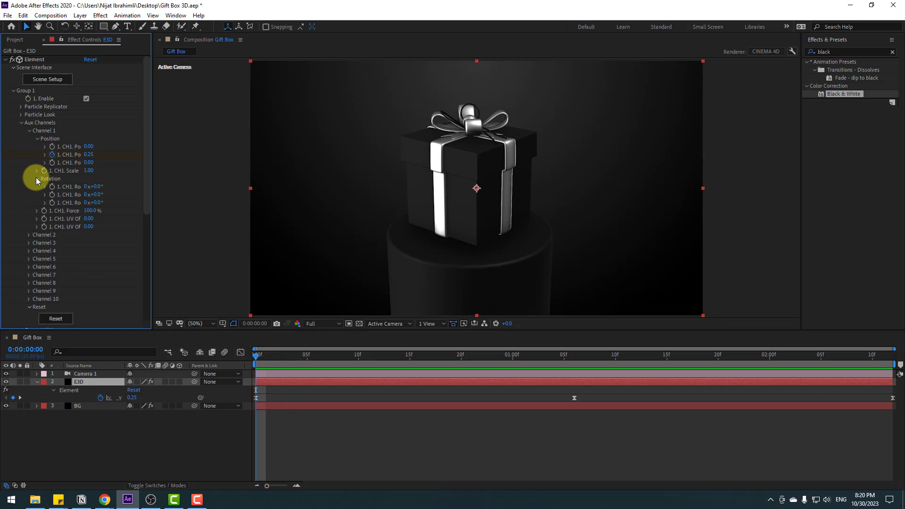
{"action": "left_click", "coordinate": [64, 254]}
{"action": "left_click", "coordinate": [253, 389]}
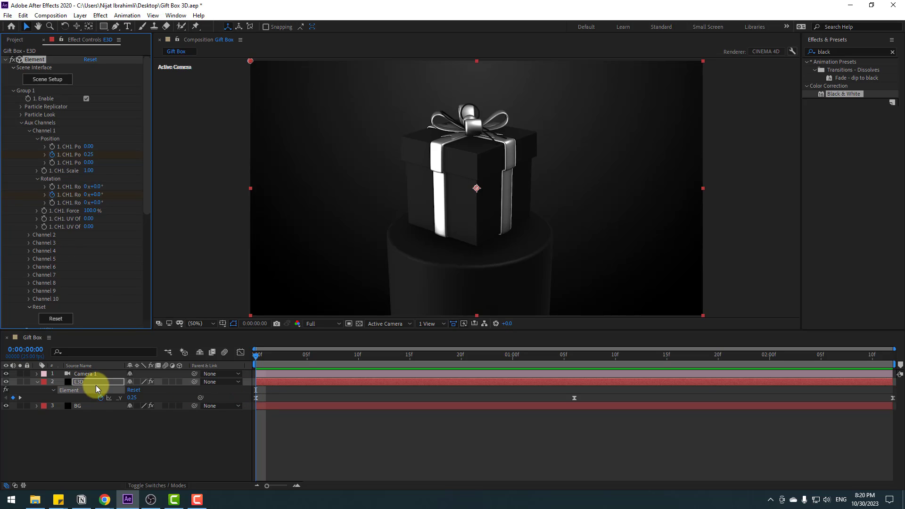
{"action": "key", "text": "u"}
{"action": "key", "text": "u"}
{"action": "left_click", "coordinate": [284, 440]}
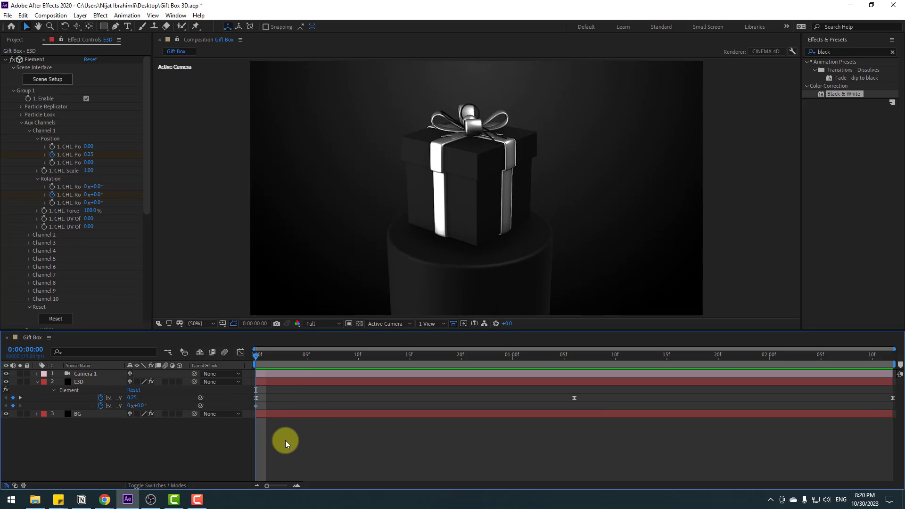
Step: Set the Channel 1 Y Rotation to -49° at 1:06 and scrub through the box's turn
{"action": "left_click", "coordinate": [256, 406]}
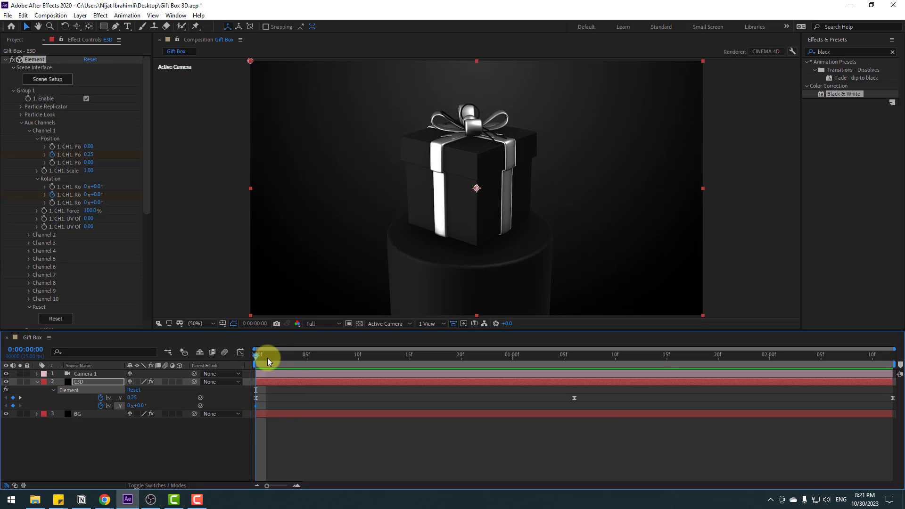
{"action": "left_click_drag", "start_coordinate": [273, 356], "coordinate": [571, 340]}
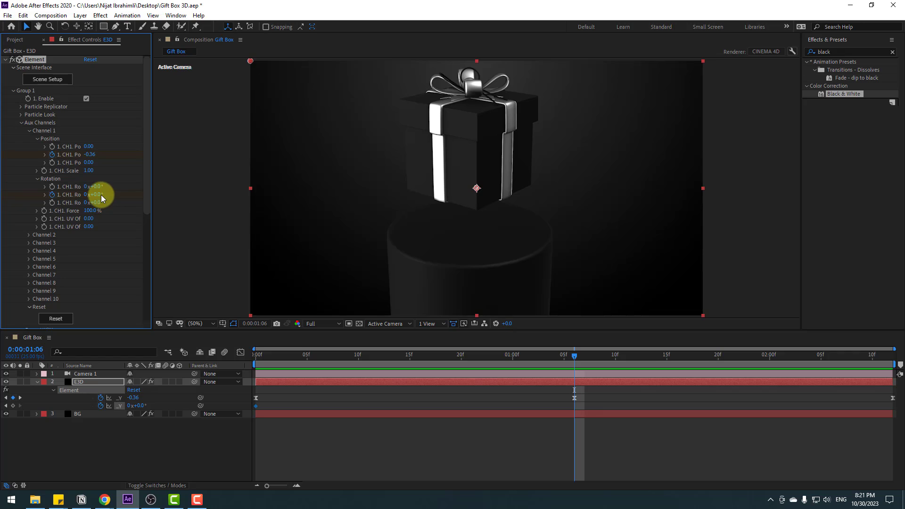
{"action": "left_click_drag", "start_coordinate": [101, 194], "coordinate": [80, 199]}
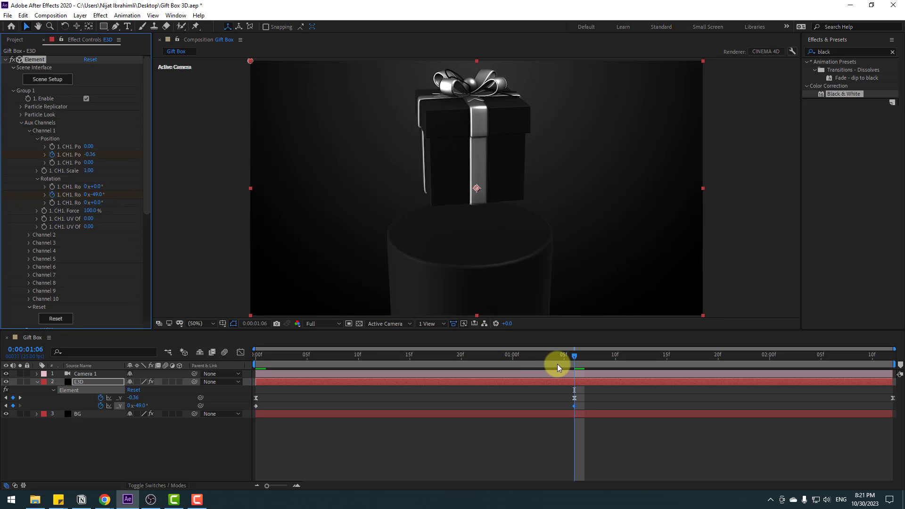
{"action": "left_click_drag", "start_coordinate": [557, 364], "coordinate": [400, 358]}
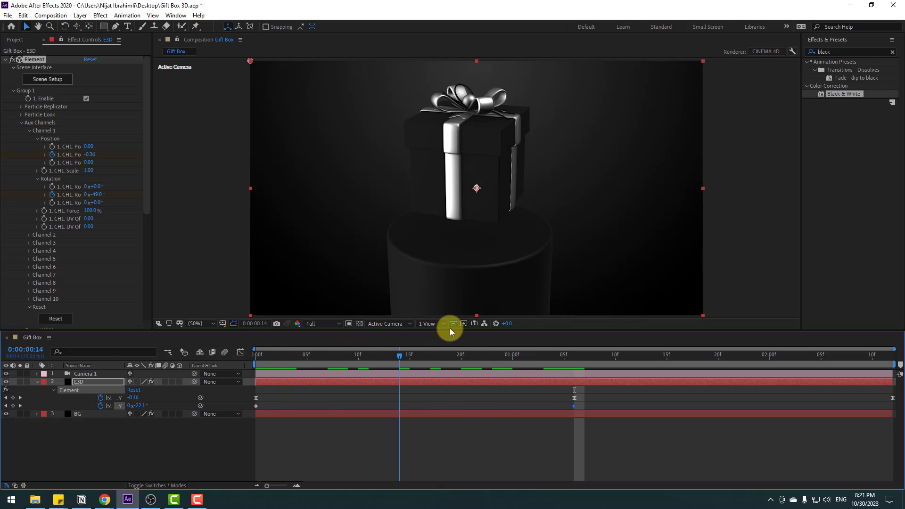
{"action": "left_click_drag", "start_coordinate": [449, 328], "coordinate": [574, 323]}
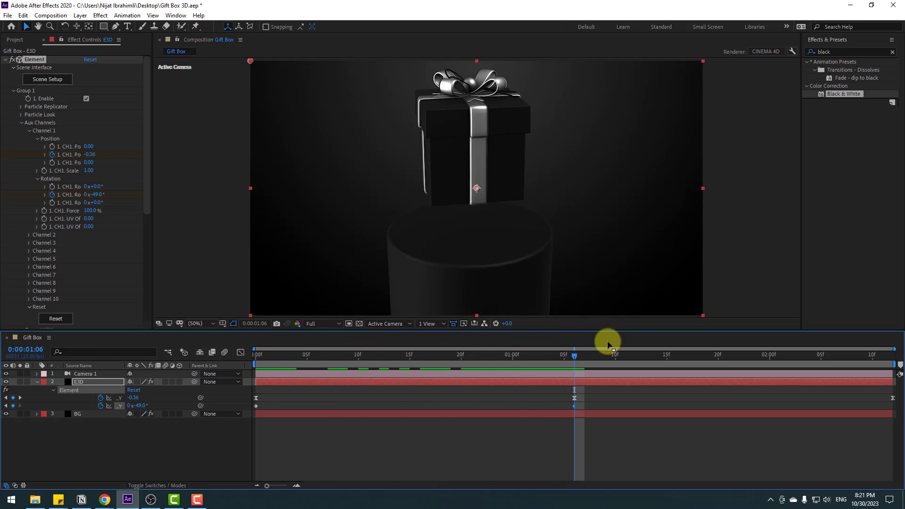
Step: Return the Channel 1 Y Rotation to 0° at 2:11
{"action": "left_click_drag", "start_coordinate": [575, 355], "coordinate": [898, 353]}
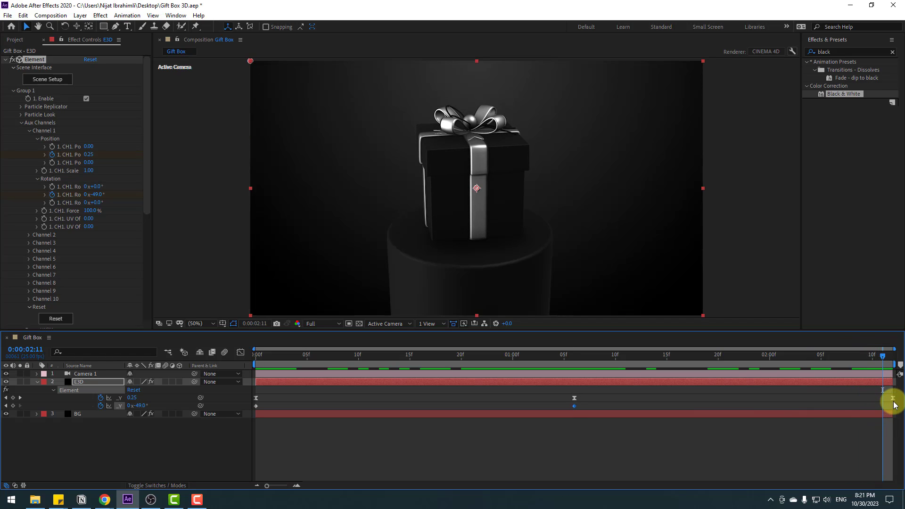
{"action": "left_click", "coordinate": [97, 194]}
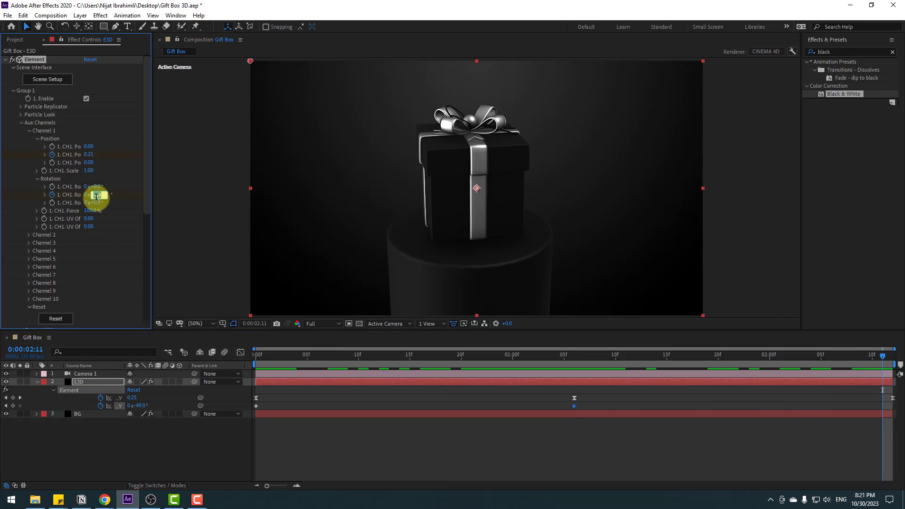
{"action": "type", "text": "0"}
{"action": "key", "text": "Return"}
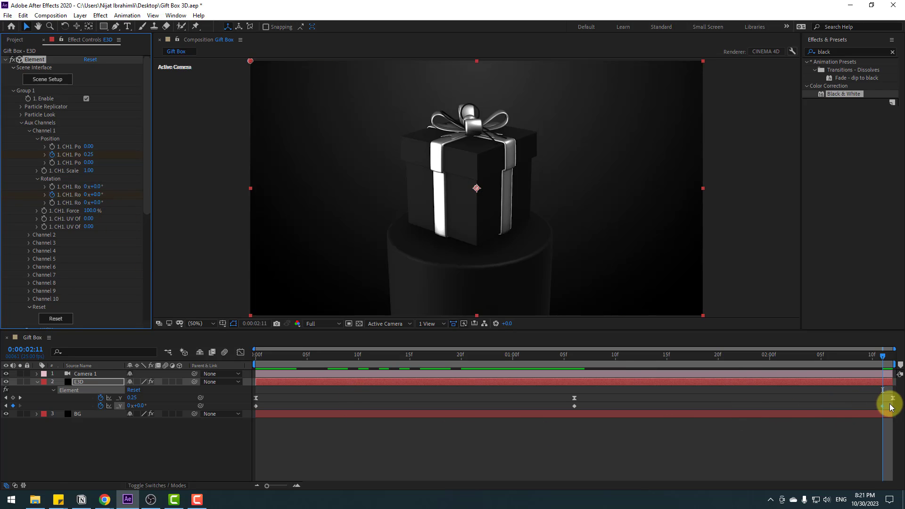
Step: Apply Easy Ease to all three Channel 1 Y Rotation keyframes
{"action": "left_click_drag", "start_coordinate": [890, 407], "coordinate": [252, 405]}
{"action": "right_click", "coordinate": [256, 406]}
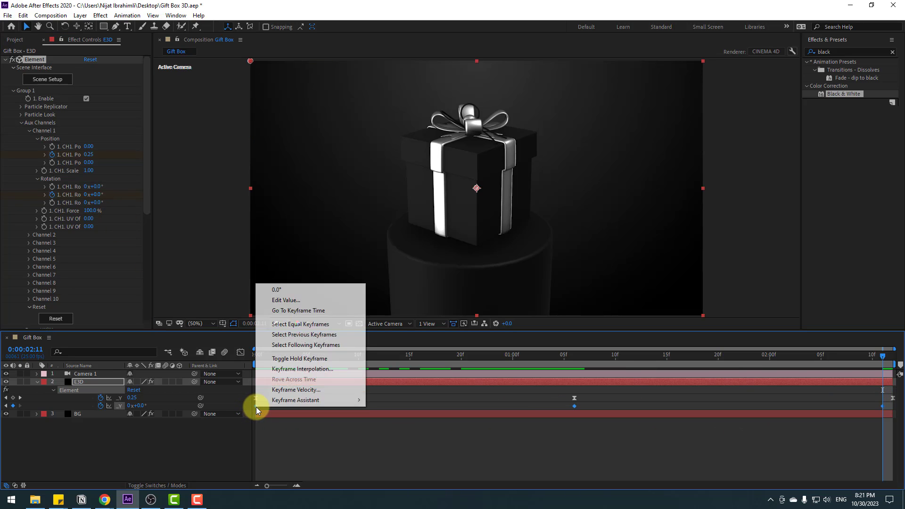
{"action": "mouse_move", "coordinate": [330, 400]}
Step: Extend the middle Y Rotation keyframe's influence on both sides in the speed graph, preview it, and return to the composition's start
{"action": "left_click", "coordinate": [241, 354]}
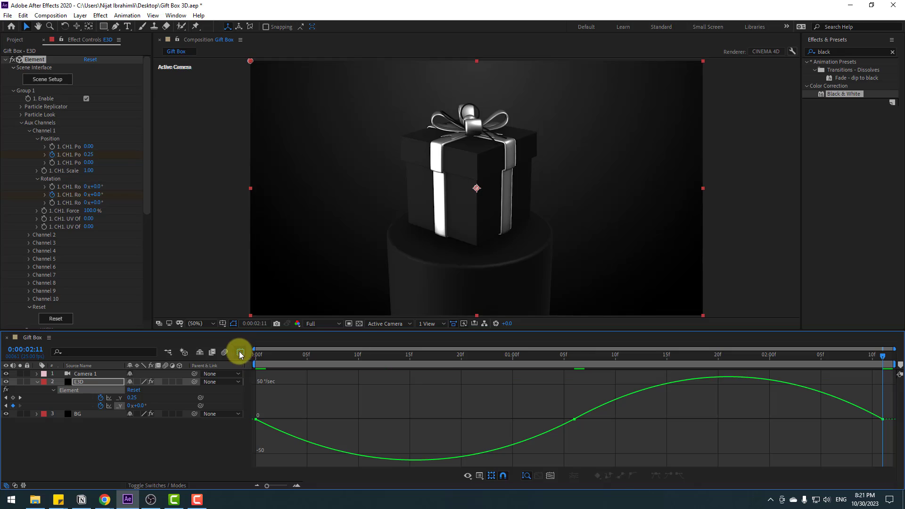
{"action": "left_click_drag", "start_coordinate": [593, 444], "coordinate": [455, 415]}
{"action": "left_click_drag", "start_coordinate": [626, 409], "coordinate": [684, 408]}
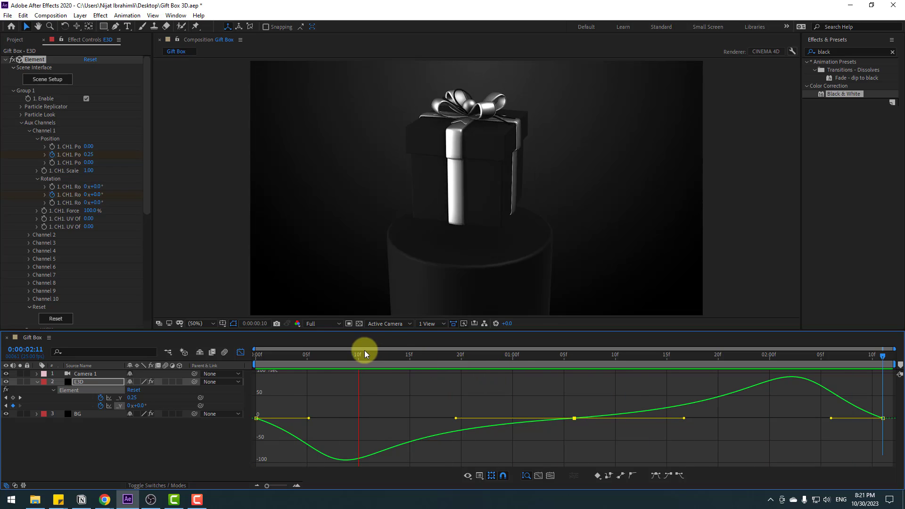
{"action": "left_click", "coordinate": [348, 356]}
{"action": "left_click_drag", "start_coordinate": [270, 356], "coordinate": [244, 352]}
{"action": "left_click", "coordinate": [240, 352]}
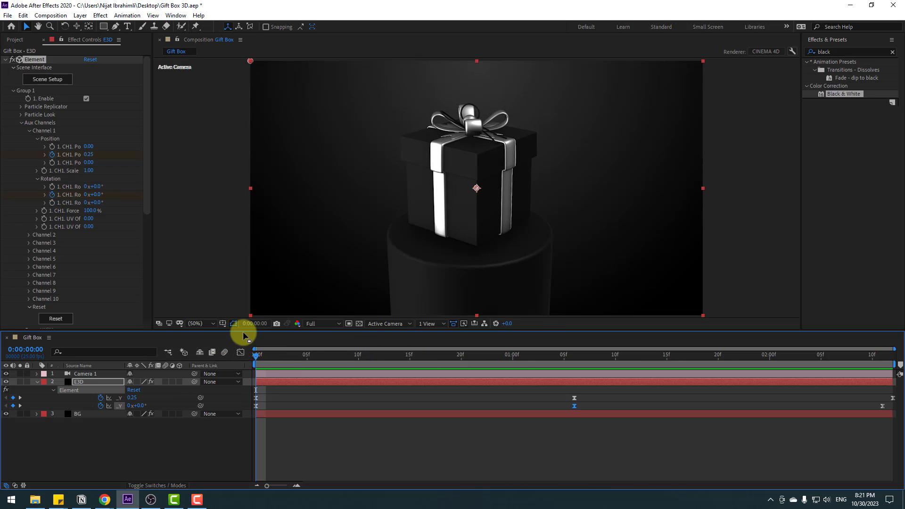
Step: Keyframe the Channel 1 X Rotation at 0° at the composition's start and show it among the layer's keyframes
{"action": "left_click", "coordinate": [49, 191]}
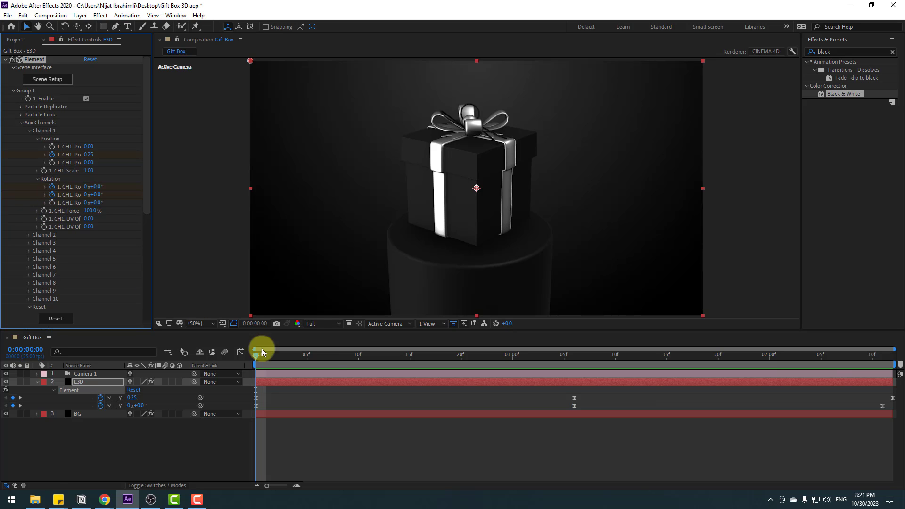
{"action": "key", "text": "u"}
{"action": "key", "text": "u"}
Step: Set the Channel 1 X Rotation to 15° at 1:06 and back to 0° at 2:11
{"action": "left_click_drag", "start_coordinate": [286, 361], "coordinate": [574, 354]}
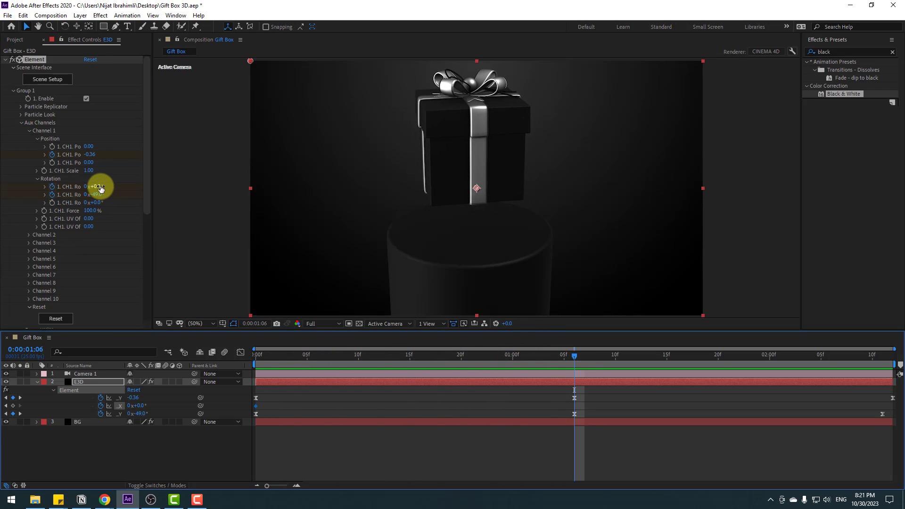
{"action": "left_click_drag", "start_coordinate": [97, 187], "coordinate": [103, 184]}
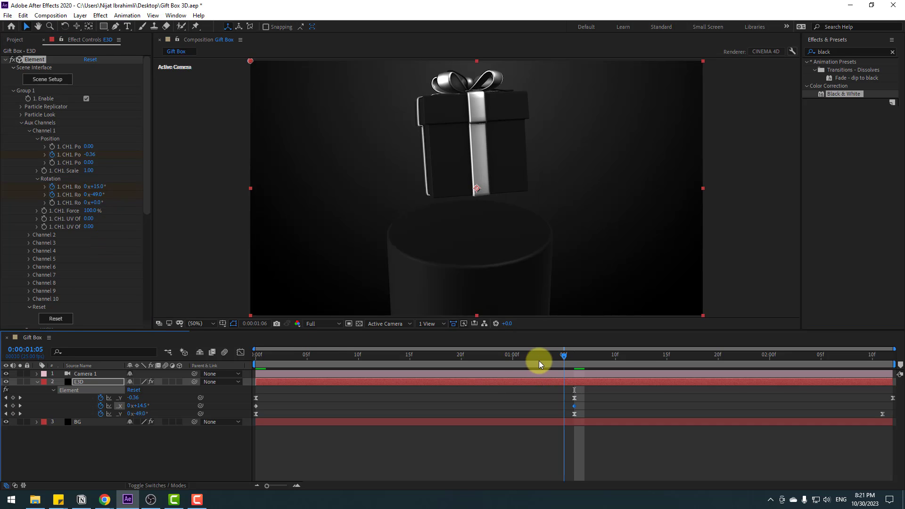
{"action": "left_click_drag", "start_coordinate": [538, 360], "coordinate": [882, 345]}
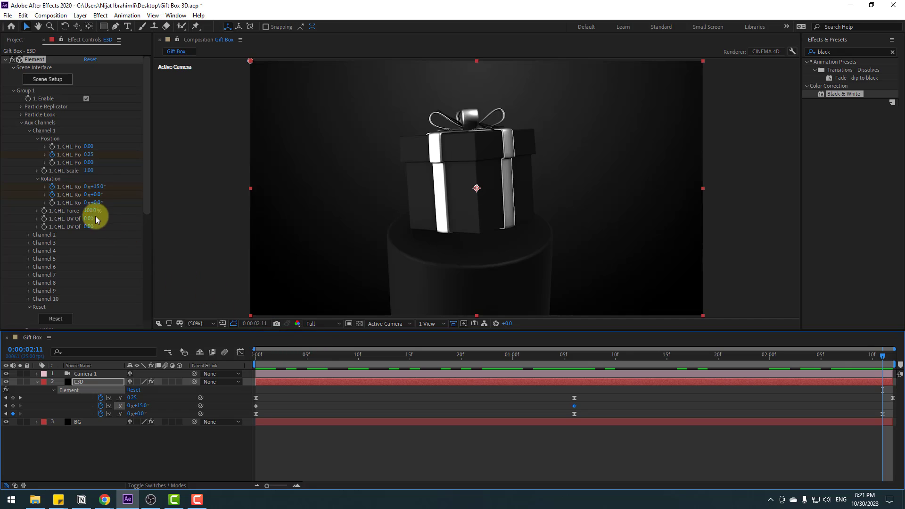
{"action": "left_click_drag", "start_coordinate": [100, 192], "coordinate": [96, 196]}
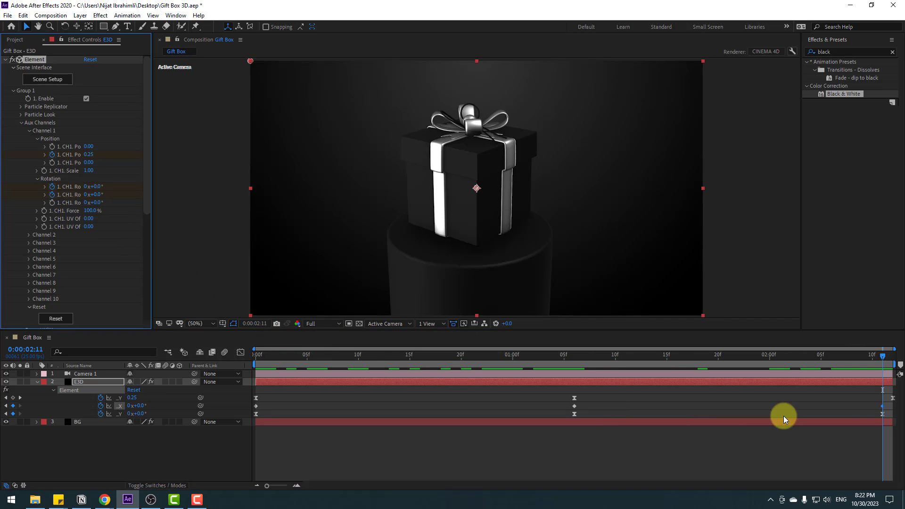
Step: Apply Easy Ease to all three Channel 1 X Rotation keyframes
{"action": "left_click_drag", "start_coordinate": [890, 408], "coordinate": [221, 405]}
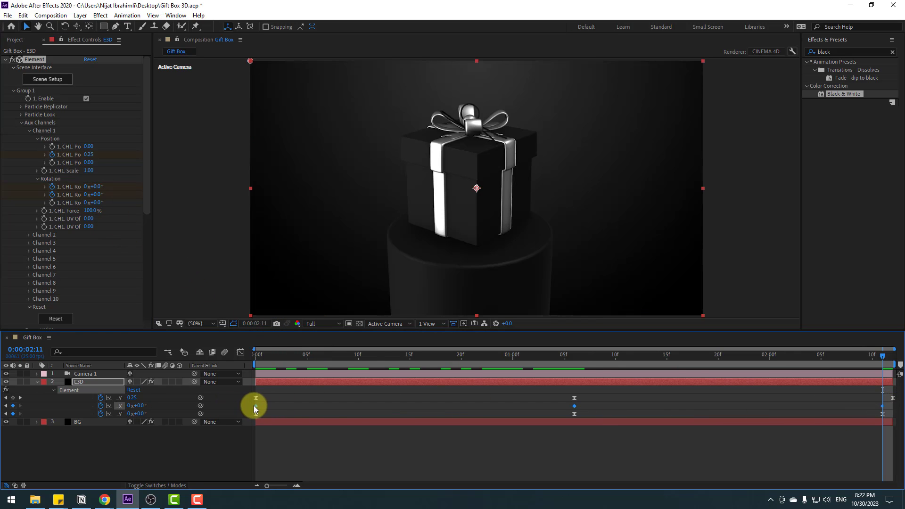
{"action": "right_click", "coordinate": [256, 406]}
{"action": "mouse_move", "coordinate": [283, 400]}
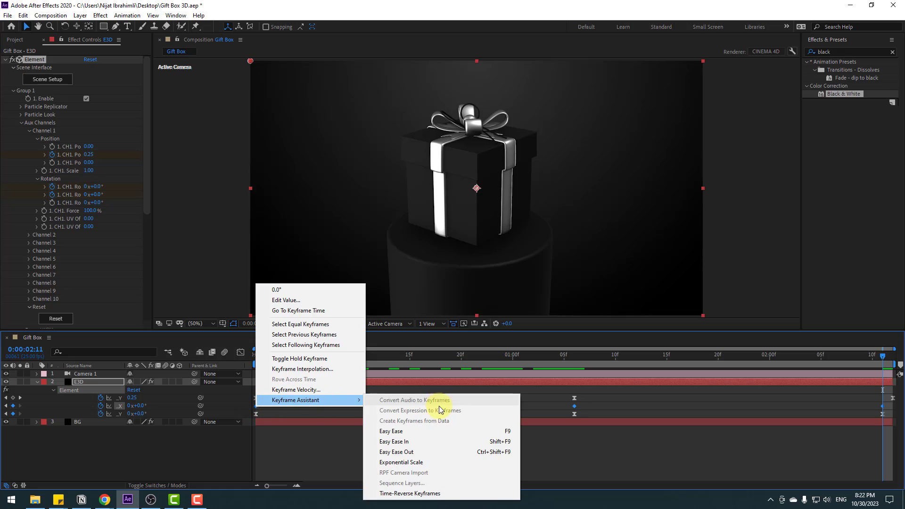
{"action": "left_click", "coordinate": [432, 428]}
Step: Extend the middle X Rotation keyframe's influence on both sides in the speed graph and preview the animation
{"action": "left_click", "coordinate": [241, 352]}
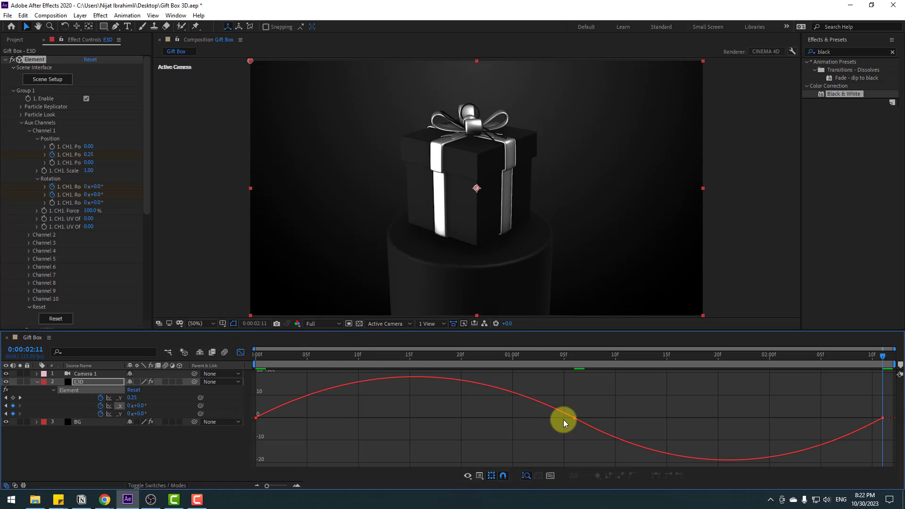
{"action": "left_click_drag", "start_coordinate": [520, 420], "coordinate": [438, 418]}
{"action": "left_click_drag", "start_coordinate": [630, 428], "coordinate": [672, 429]}
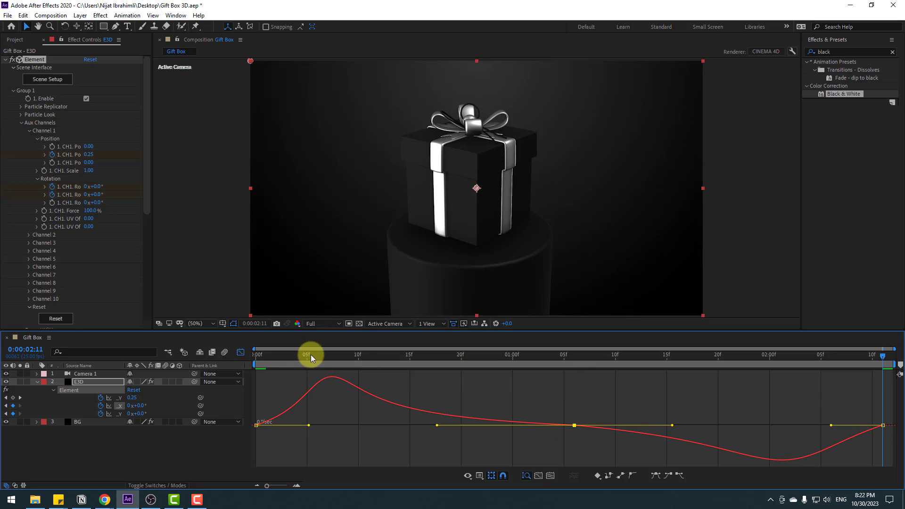
{"action": "left_click", "coordinate": [240, 352]}
{"action": "key", "text": "space"}
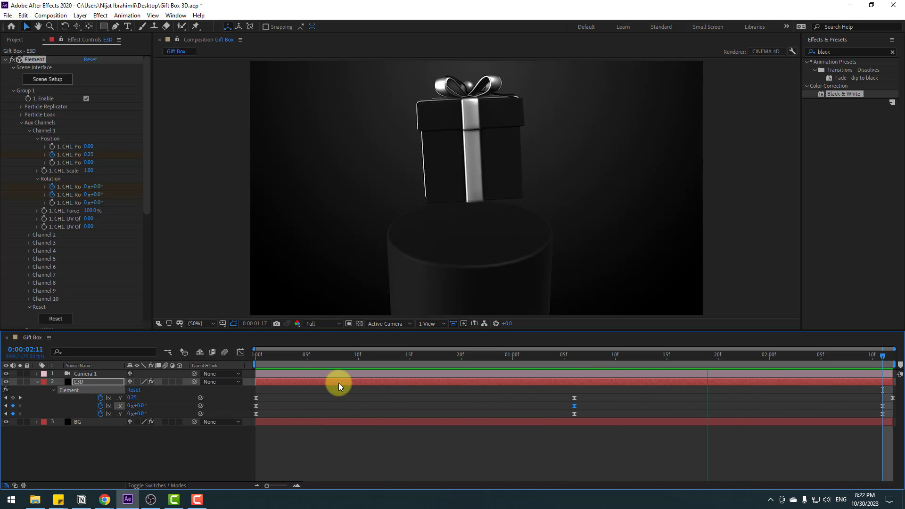
Step: Show the Camera 1 options and turn its Depth of Field on
{"action": "left_click", "coordinate": [101, 373]}
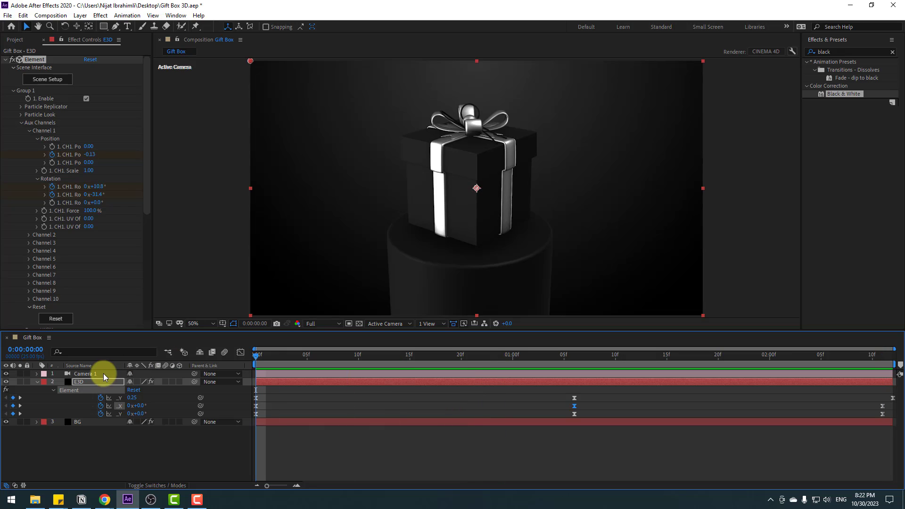
{"action": "left_click", "coordinate": [37, 374]}
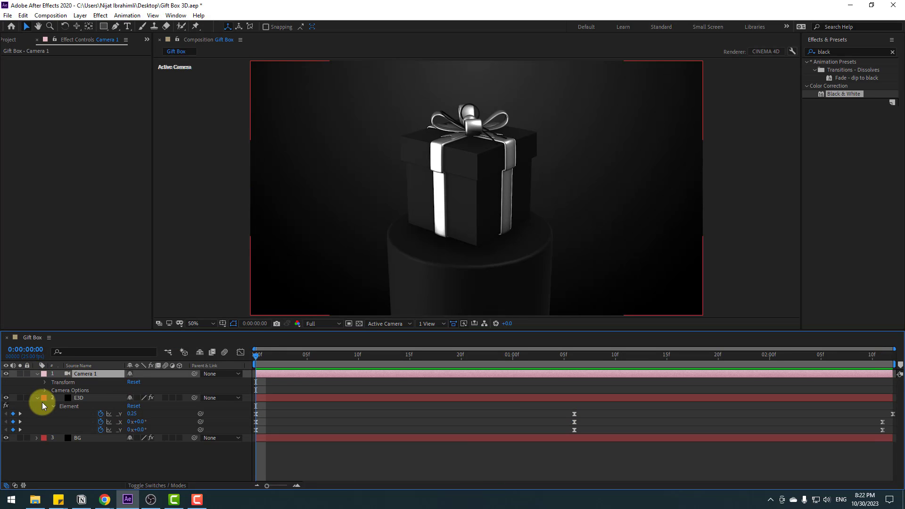
{"action": "left_click", "coordinate": [45, 389]}
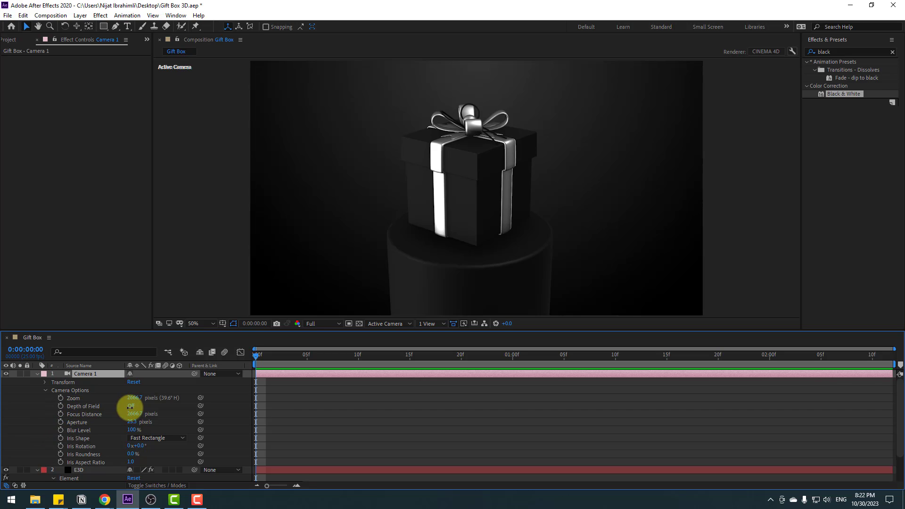
{"action": "left_click", "coordinate": [130, 405]}
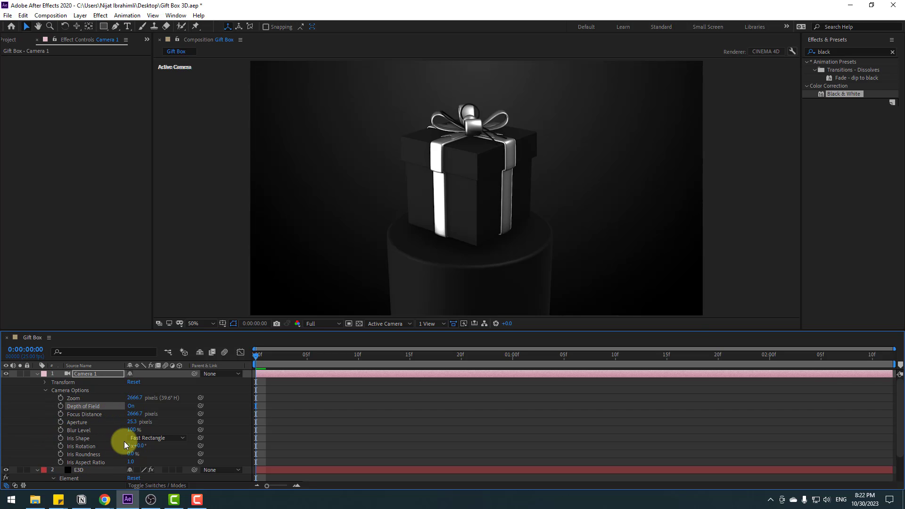
Step: Set the Camera 1 aperture to 200 pixels
{"action": "left_click", "coordinate": [131, 422]}
{"action": "type", "text": "100"}
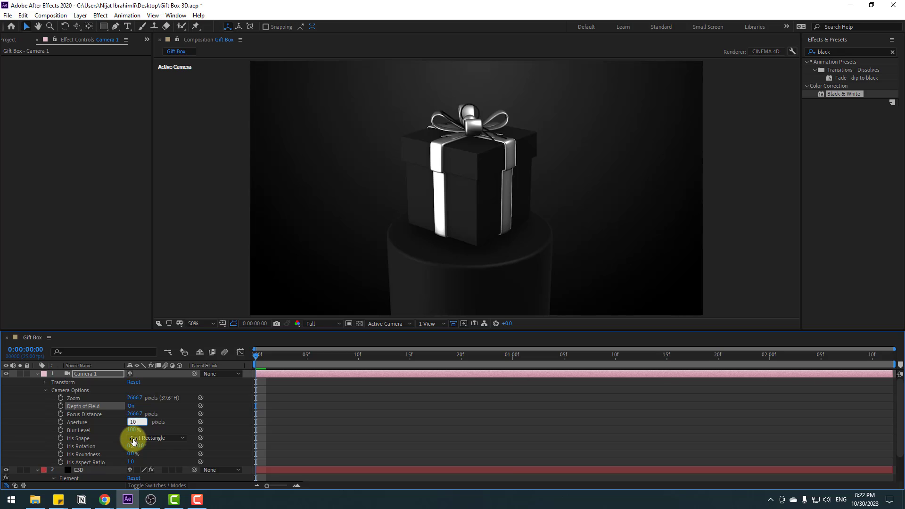
{"action": "key", "text": "Return"}
{"action": "left_click", "coordinate": [133, 421]}
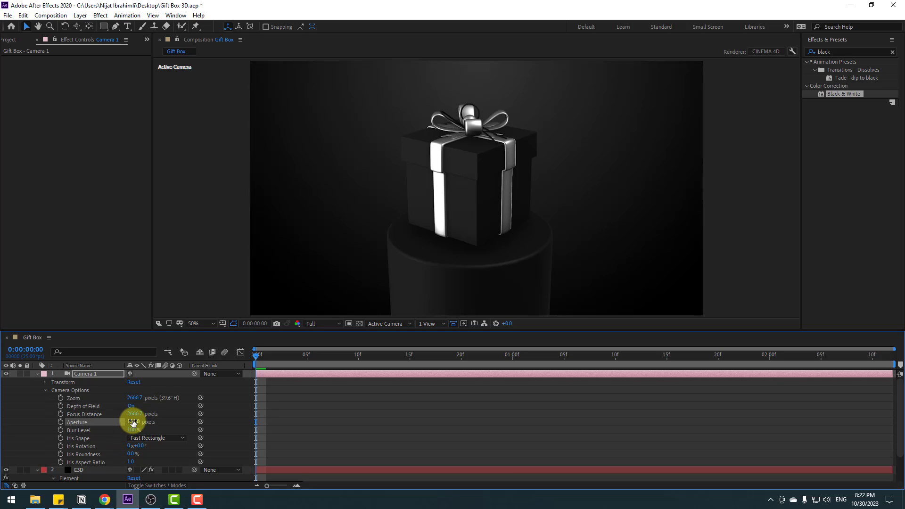
{"action": "type", "text": "200"}
{"action": "key", "text": "Return"}
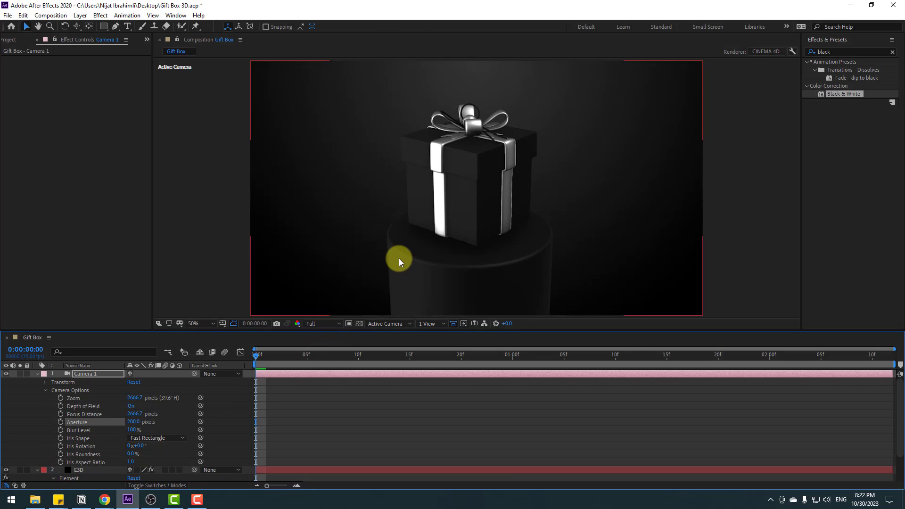
Step: Set the Camera 1 focus distance to 2728.7 pixels and its blur level to 500%
{"action": "key", "text": "slash"}
{"action": "scroll", "coordinate": [433, 259], "scroll_direction": "up", "scroll_amount": 1}
{"action": "scroll", "coordinate": [439, 259], "scroll_direction": "down", "scroll_amount": 2}
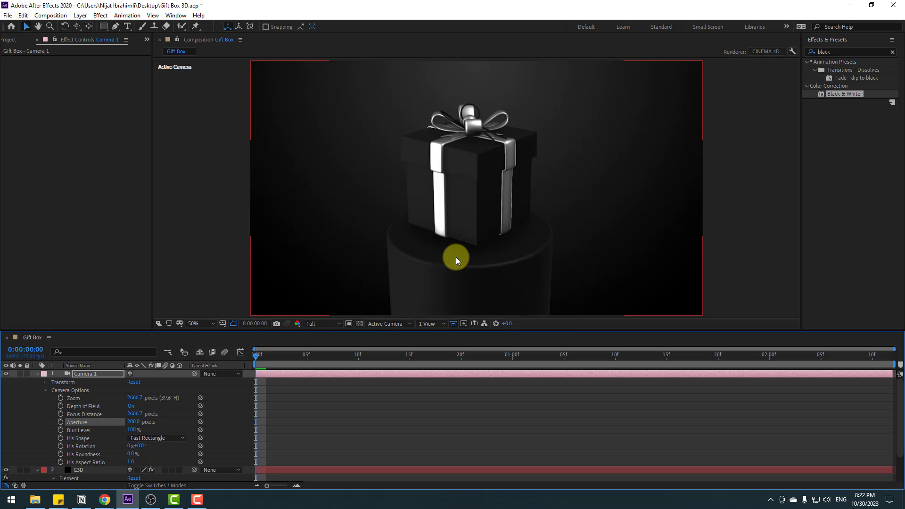
{"action": "scroll", "coordinate": [456, 259], "scroll_direction": "up", "scroll_amount": 1}
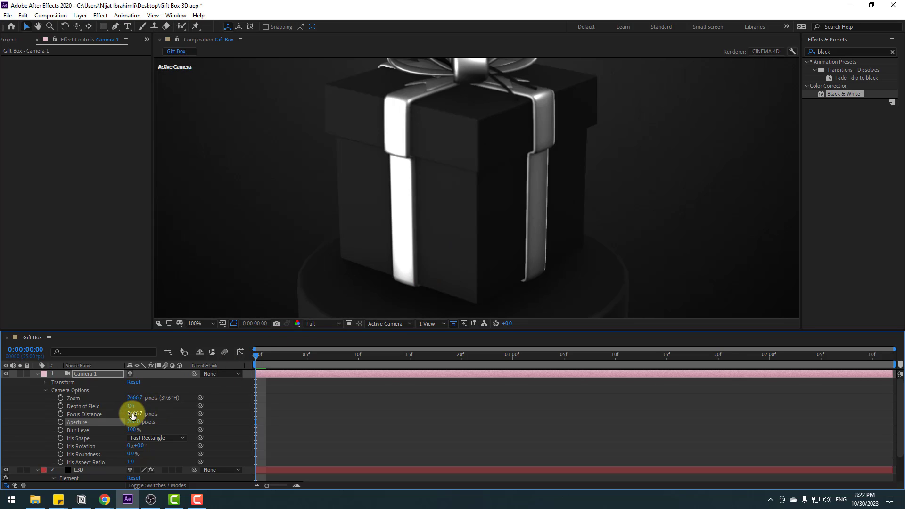
{"action": "left_click_drag", "start_coordinate": [132, 415], "coordinate": [203, 413]}
{"action": "scroll", "coordinate": [323, 268], "scroll_direction": "down", "scroll_amount": 2}
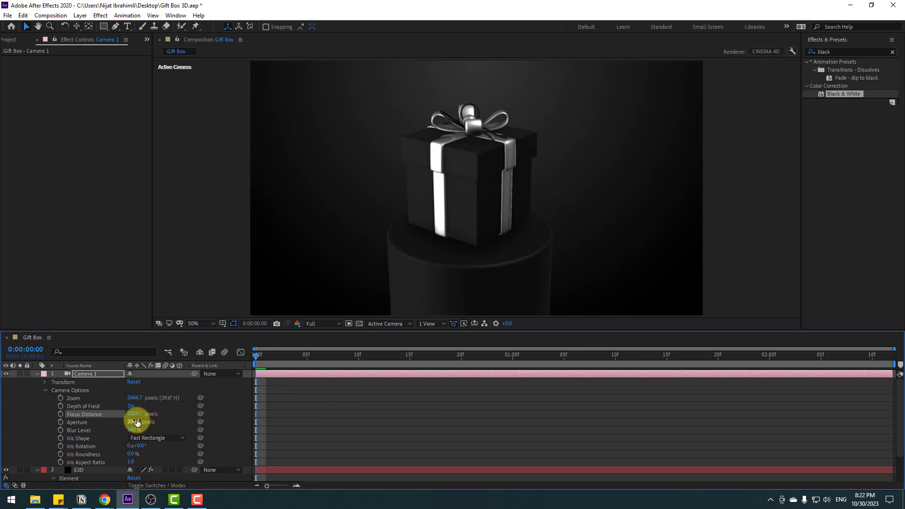
{"action": "left_click_drag", "start_coordinate": [102, 415], "coordinate": [161, 432]}
{"action": "scroll", "coordinate": [529, 187], "scroll_direction": "up", "scroll_amount": 2}
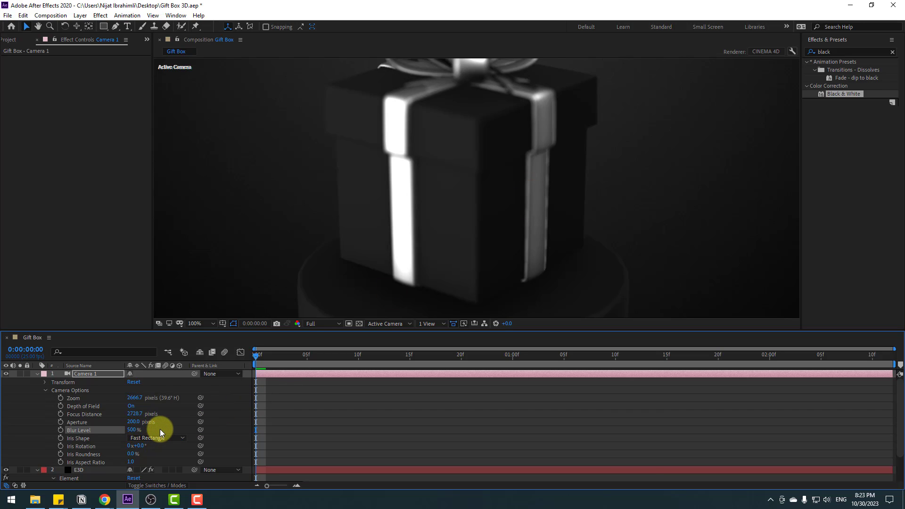
Step: Set the Camera 1 focus distance to 2470.7 pixels while previewing at Quarter resolution, and restore Full resolution
{"action": "left_click", "coordinate": [312, 323]}
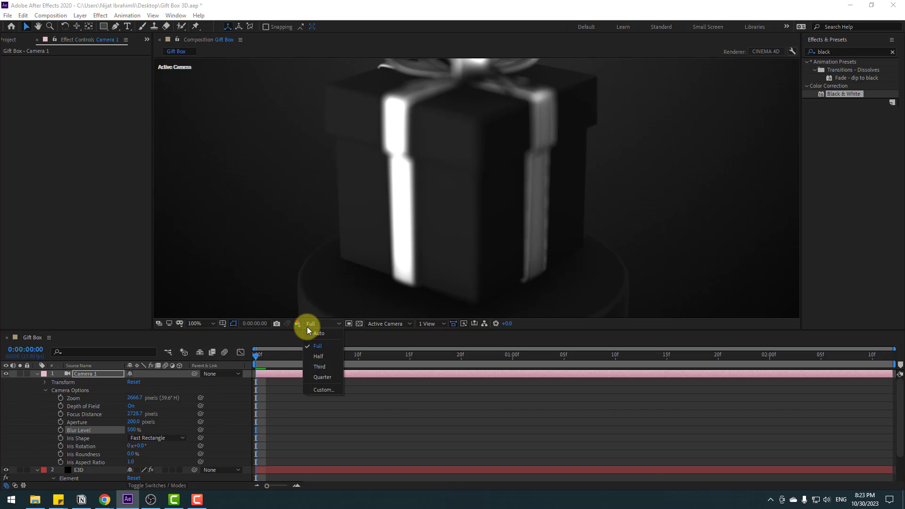
{"action": "left_click", "coordinate": [317, 376]}
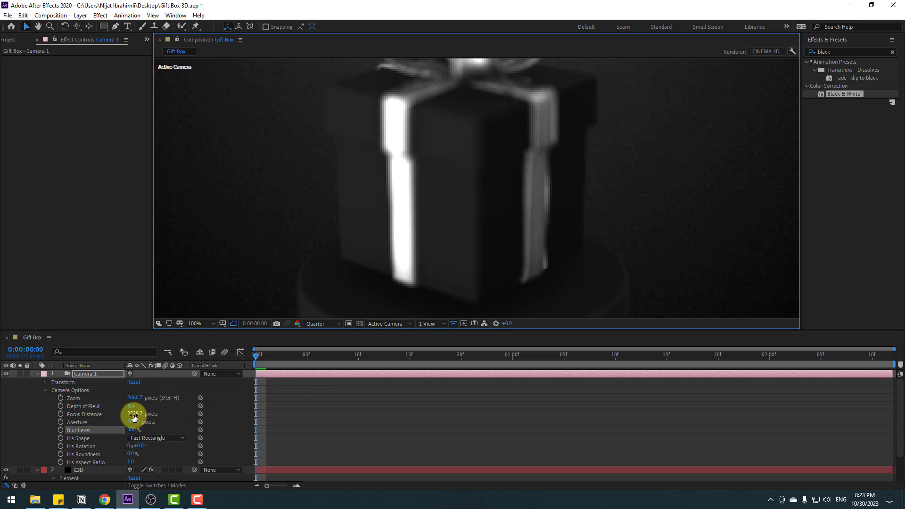
{"action": "left_click_drag", "start_coordinate": [133, 417], "coordinate": [14, 418]}
{"action": "scroll", "coordinate": [394, 273], "scroll_direction": "down", "scroll_amount": 2}
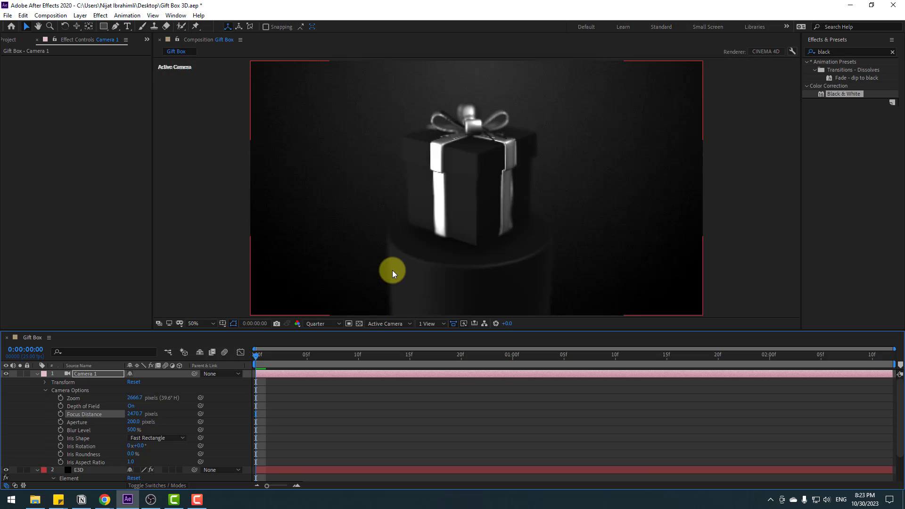
{"action": "left_click", "coordinate": [316, 323]}
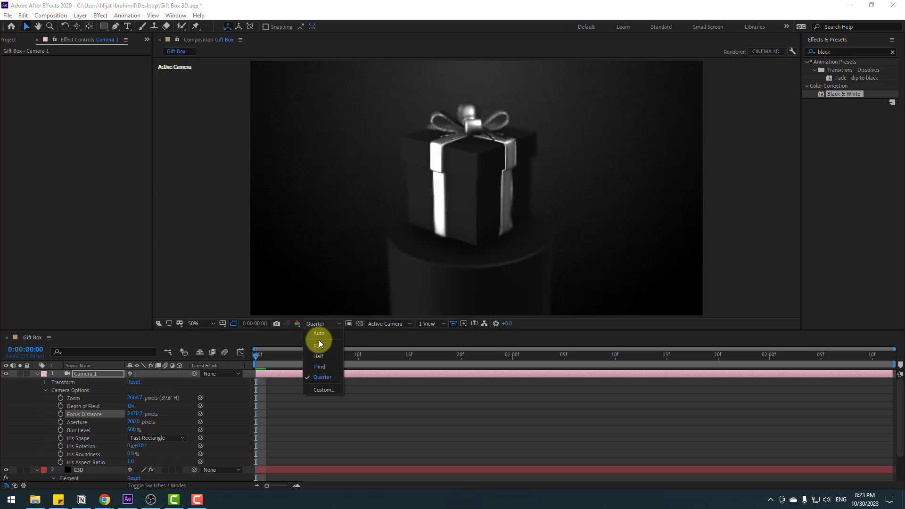
{"action": "left_click", "coordinate": [319, 344]}
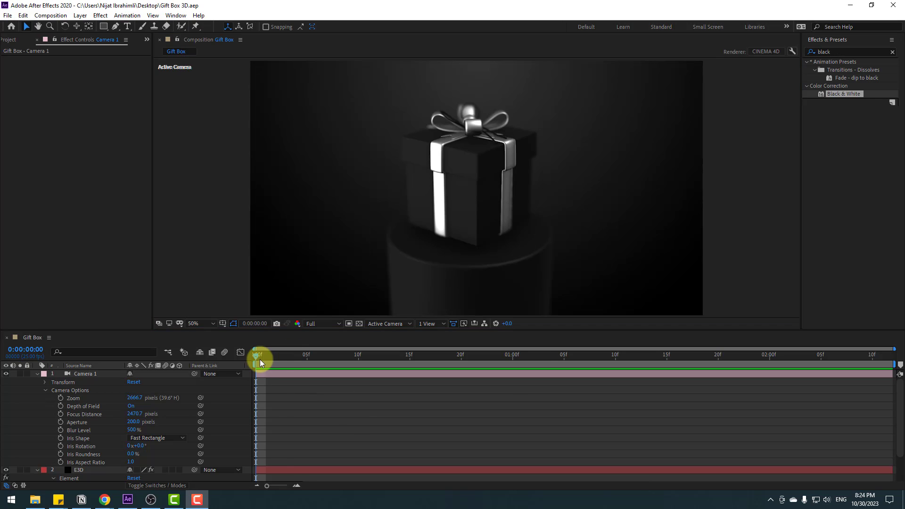
Step: Play the finished animation from the composition's start and maximize the composition view to watch it
{"action": "left_click", "coordinate": [259, 359]}
{"action": "key", "text": "space"}
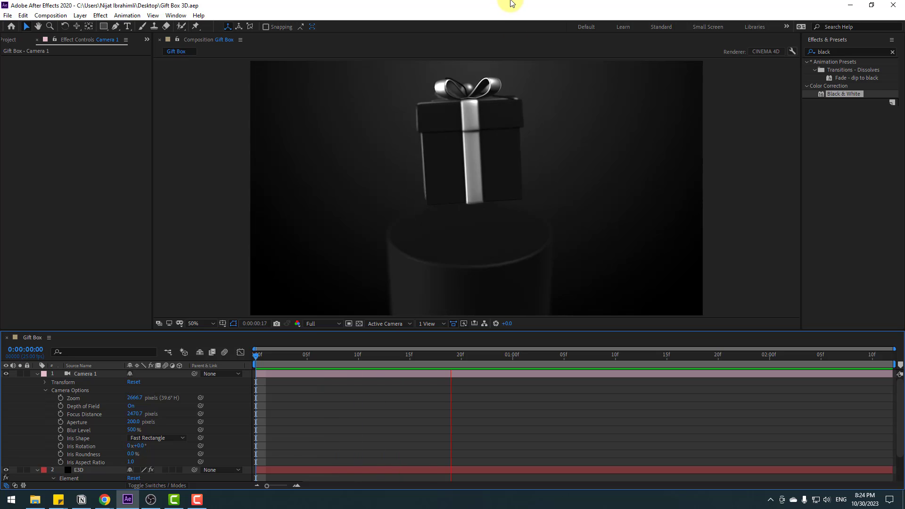
{"action": "key", "text": "grave"}
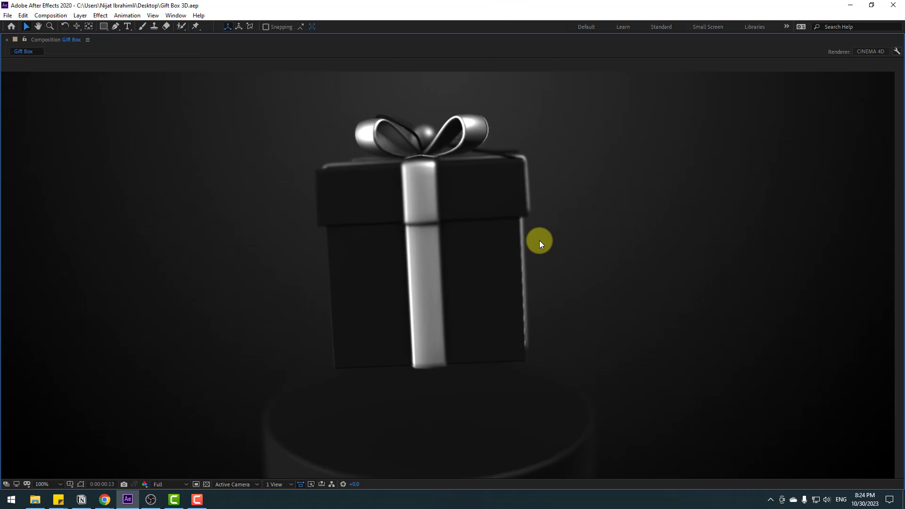